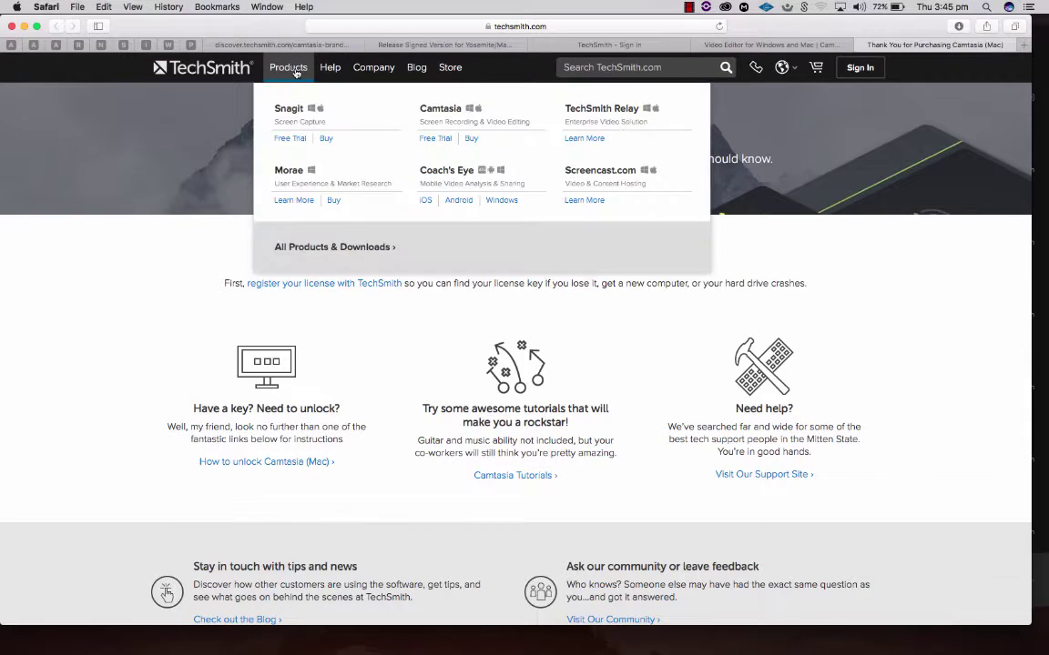
Open the Camtasia free trial, then copy the techsmith.com/camtasia.html page address.
{"action": "left_click", "coordinate": [437, 142]}
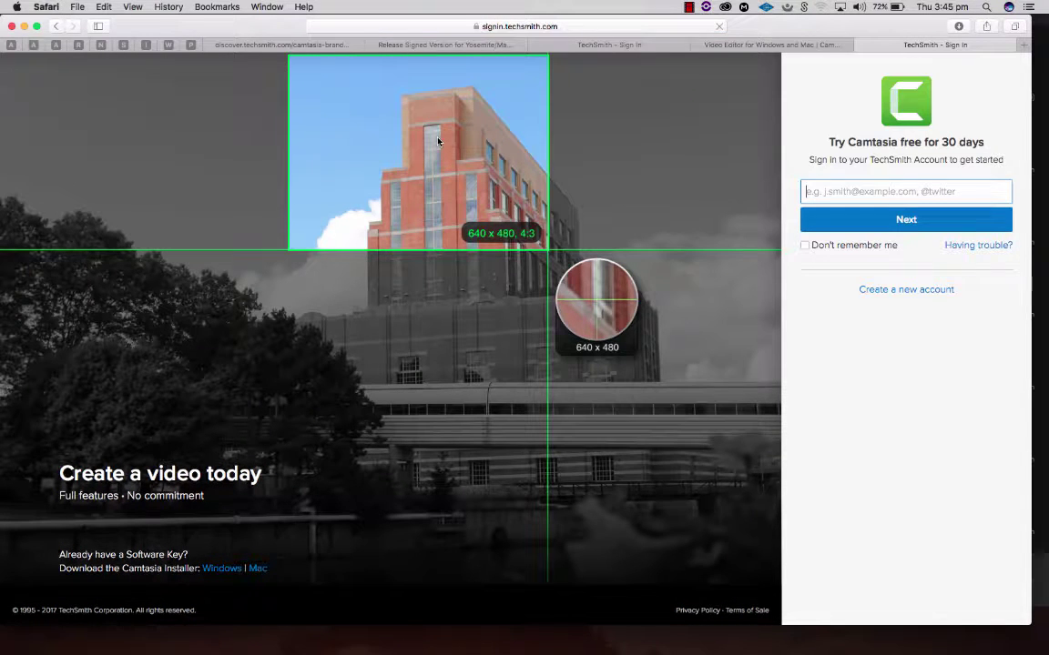
{"action": "left_click", "coordinate": [745, 46]}
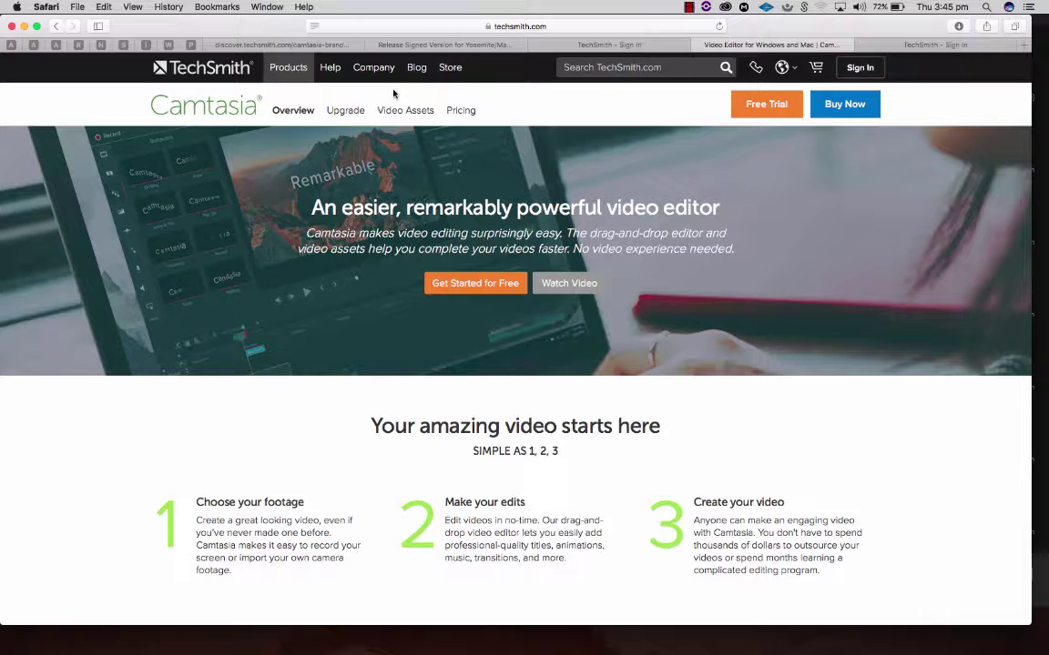
{"action": "left_click", "coordinate": [468, 25]}
{"action": "key", "text": "super+c"}
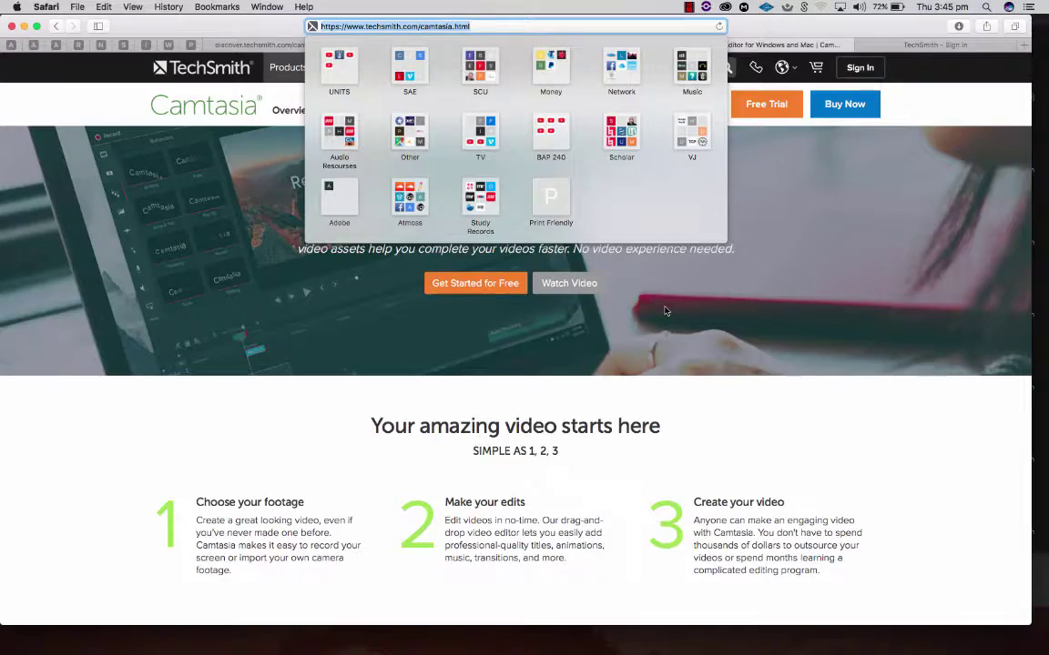
Paste the techsmith.com/camtasia.html address on a new line below the Soundflower link in Notes.
{"action": "key", "text": "ctrl+Right"}
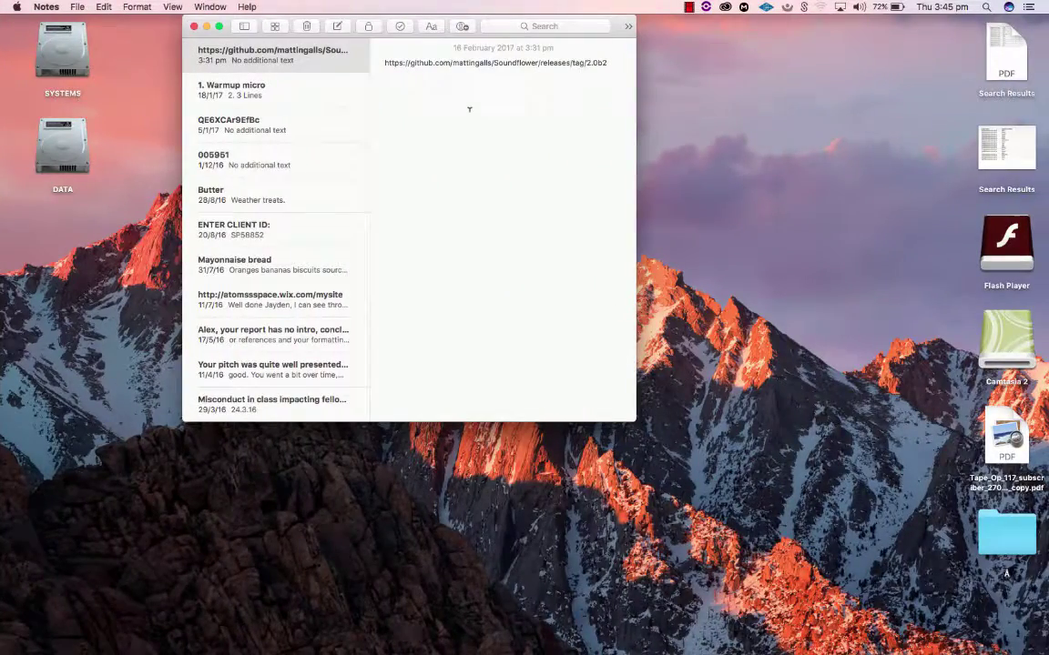
{"action": "left_click", "coordinate": [469, 109]}
{"action": "key", "text": "Return"}
{"action": "key", "text": "super+v"}
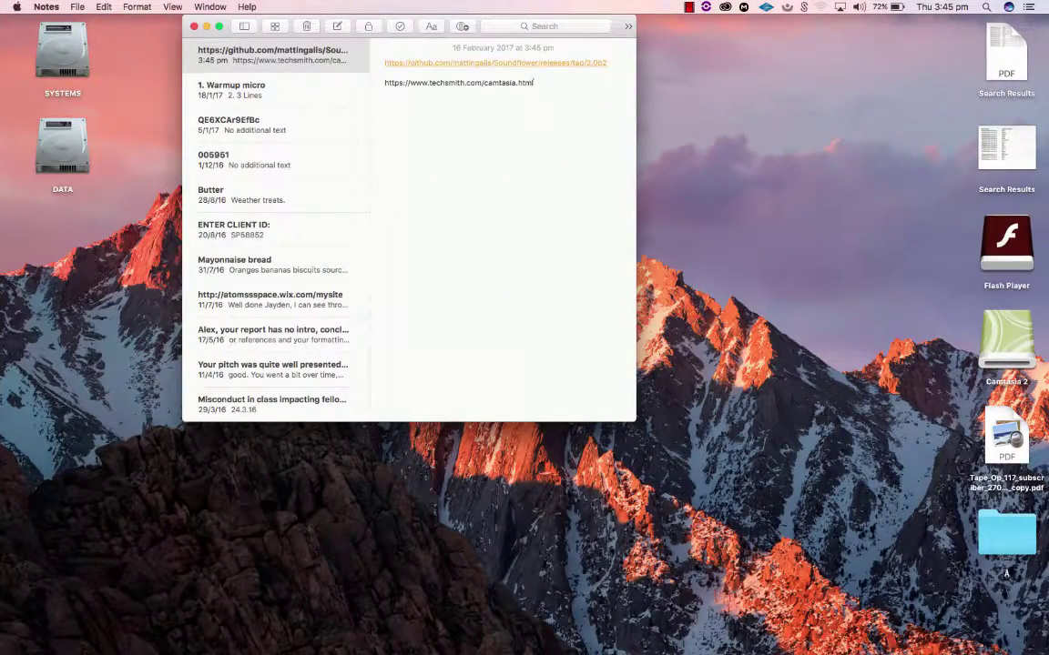
{"action": "key", "text": "Return"}
{"action": "key", "text": "ctrl+Left"}
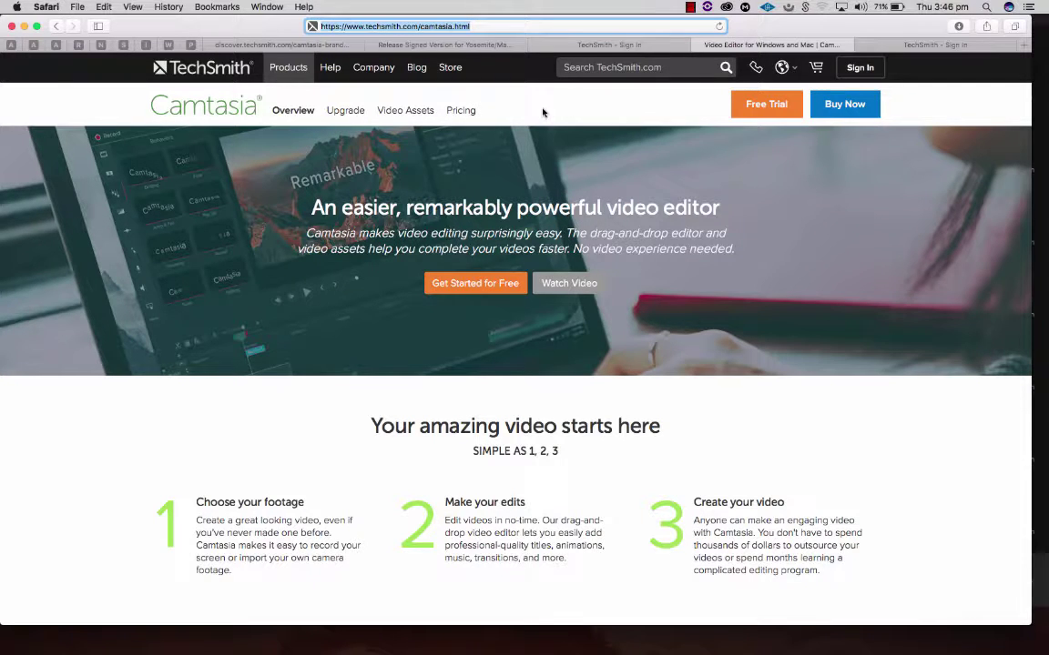
Launch Camtasia 2 from the Dock and close its GettingStarted project window.
{"action": "mouse_move", "coordinate": [418, 642]}
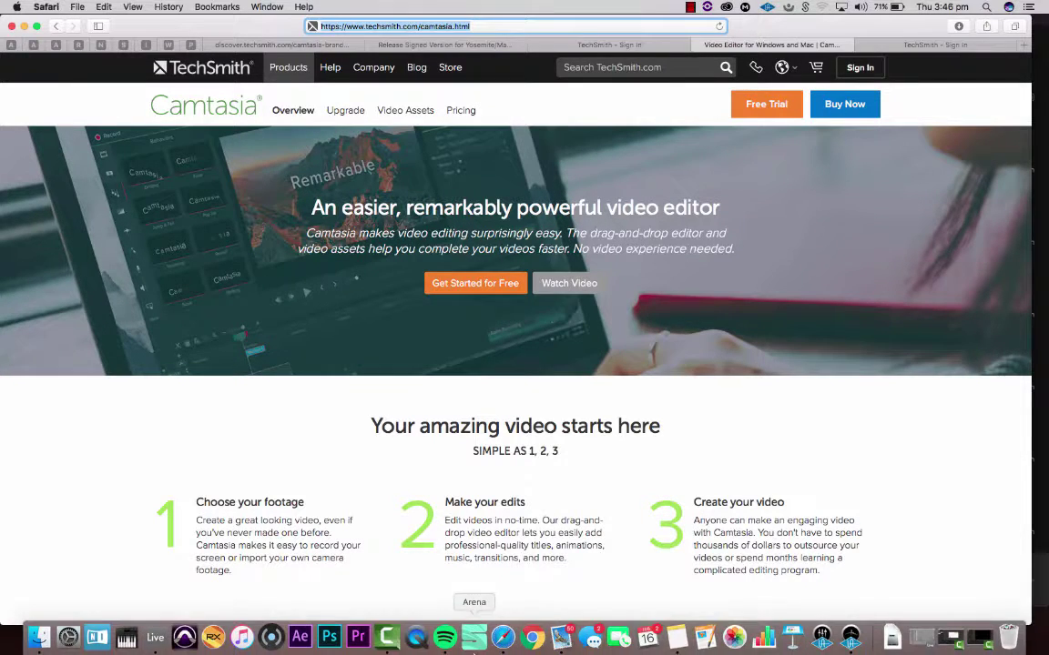
{"action": "left_click", "coordinate": [388, 638]}
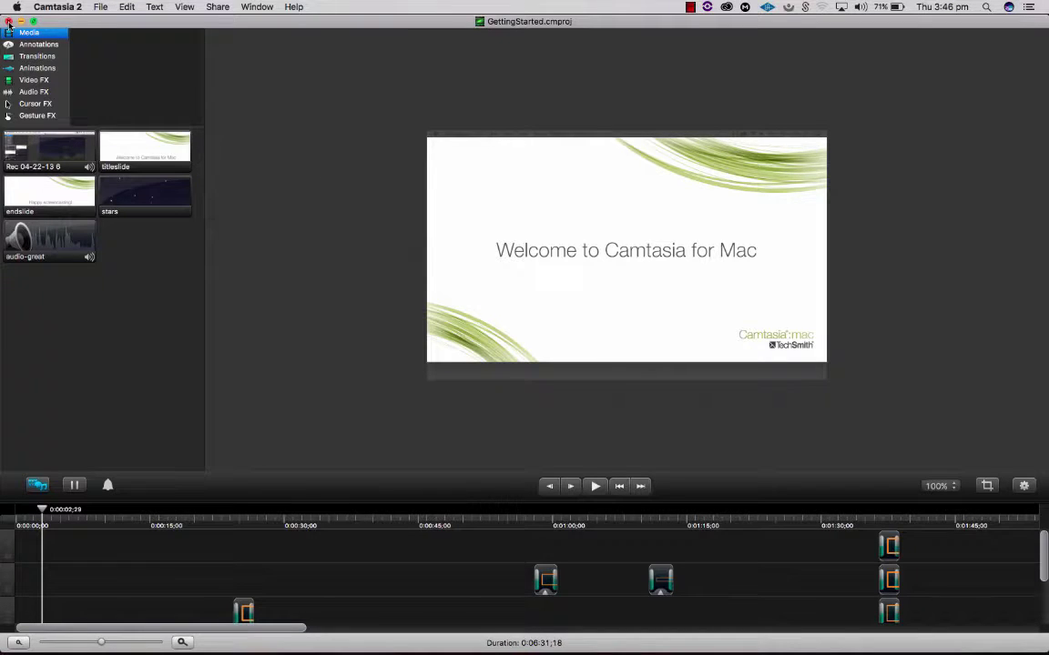
{"action": "left_click", "coordinate": [9, 21]}
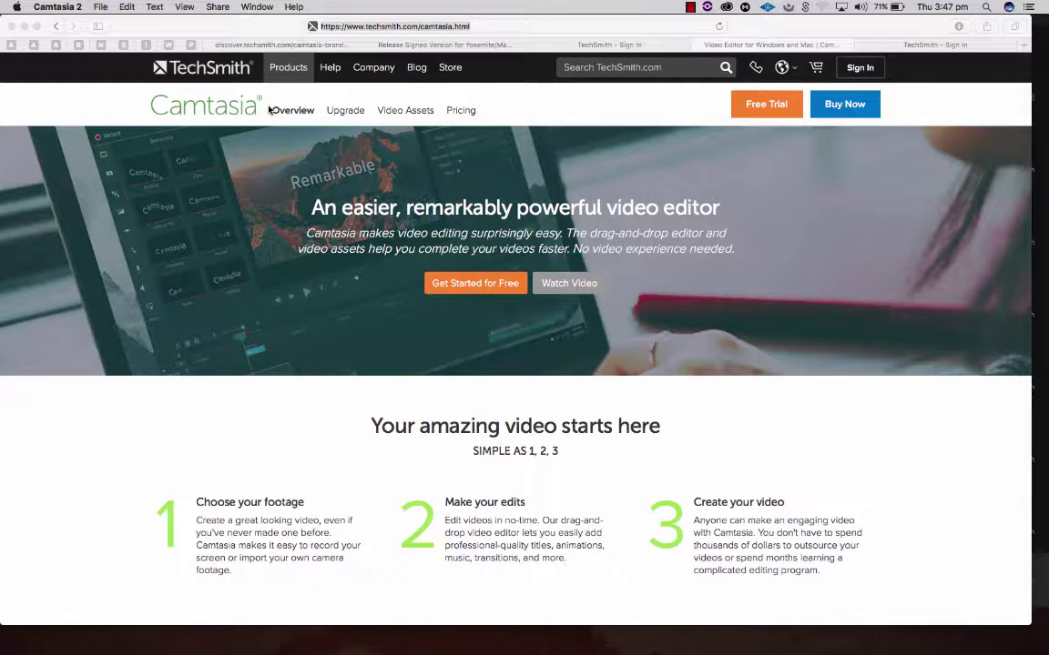
Close the TechSmith sign-in tab and switch to the Soundflower GitHub release tab.
{"action": "left_click", "coordinate": [599, 45]}
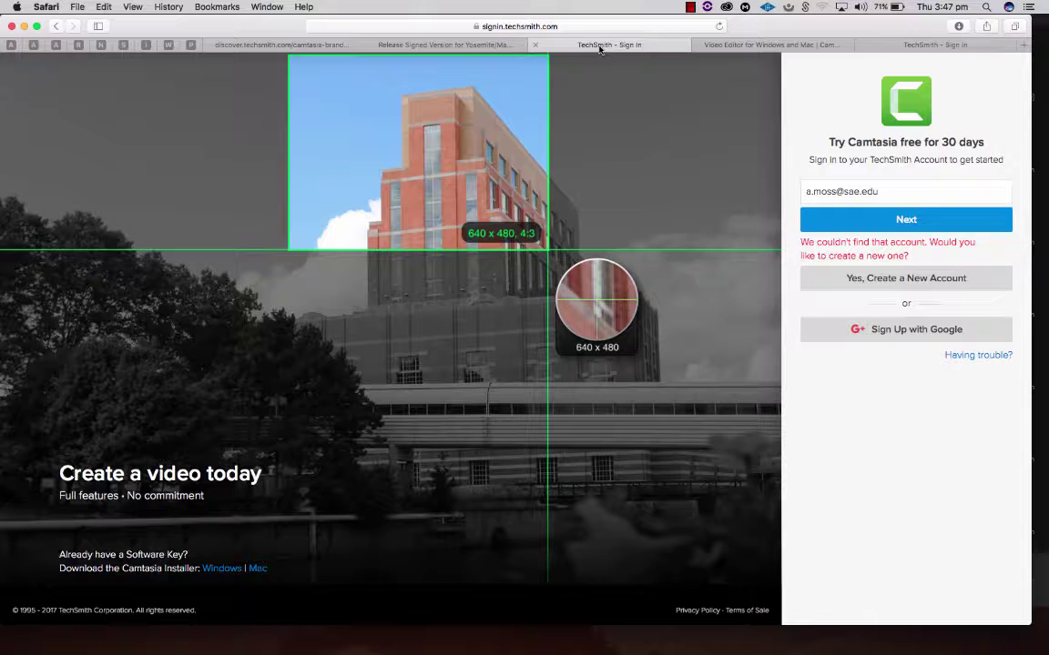
{"action": "key", "text": "super+w"}
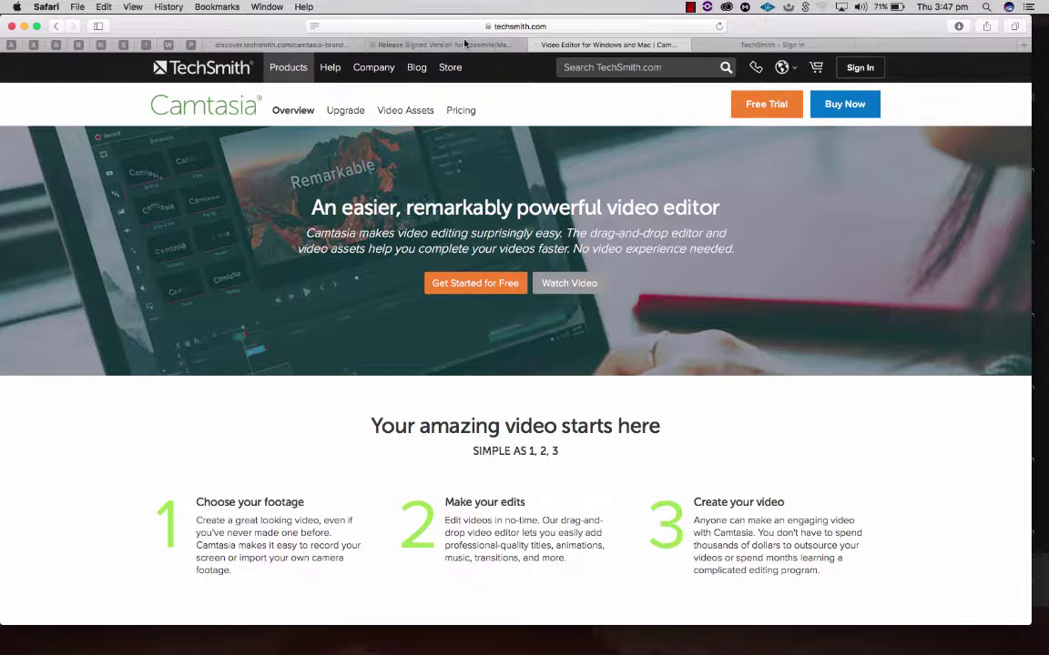
{"action": "left_click", "coordinate": [458, 45]}
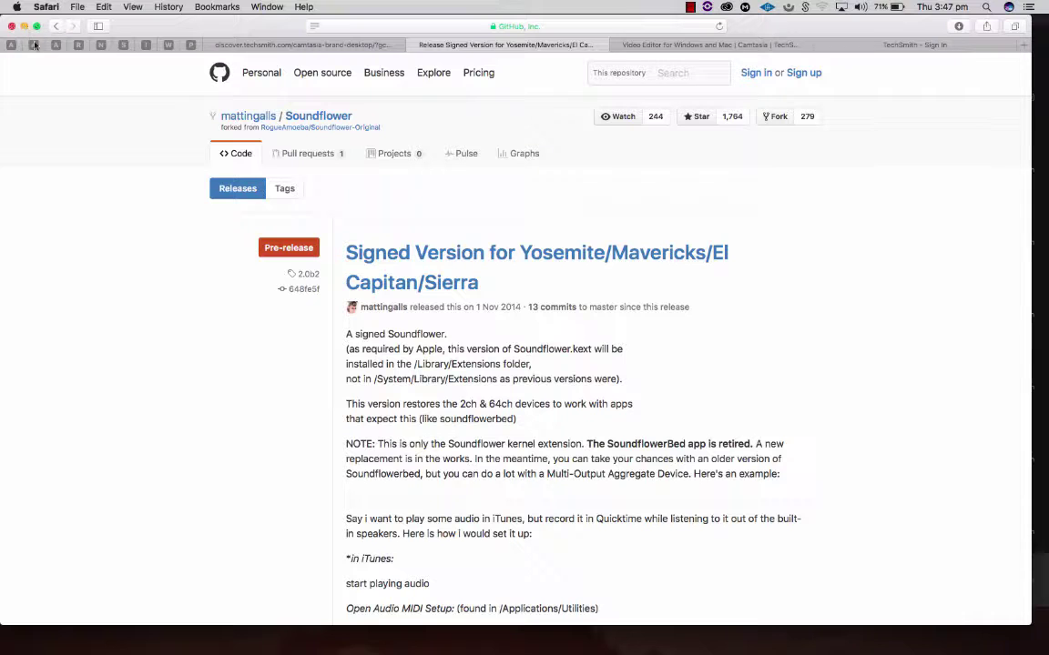
Check that QuickTime's new screen recording uses Soundflower (2ch) audio, then close it.
{"action": "mouse_move", "coordinate": [362, 651]}
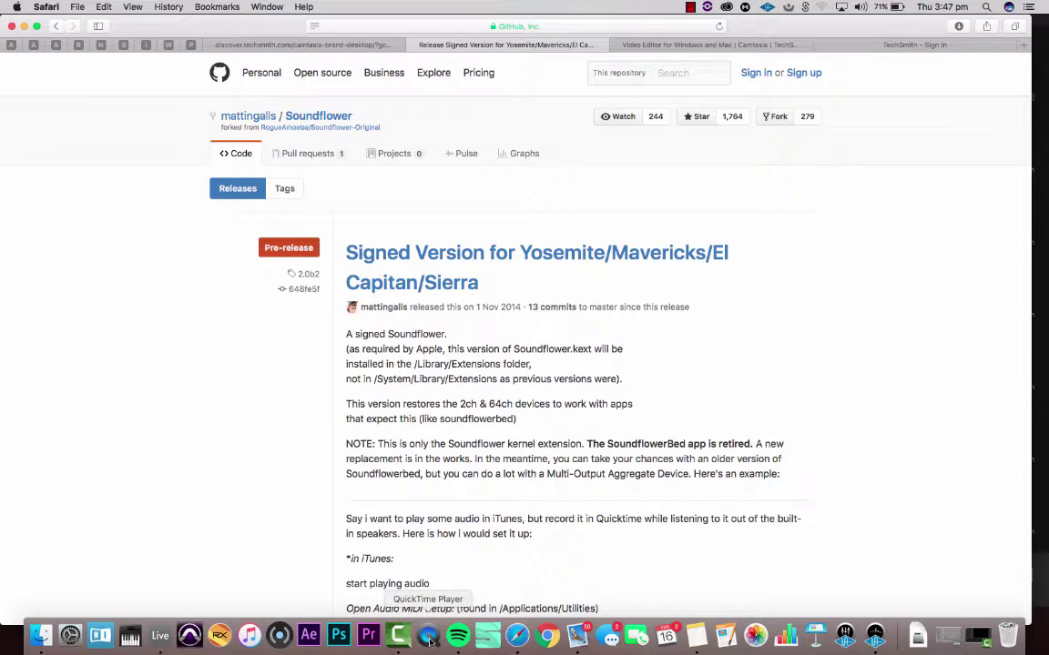
{"action": "left_click", "coordinate": [430, 642]}
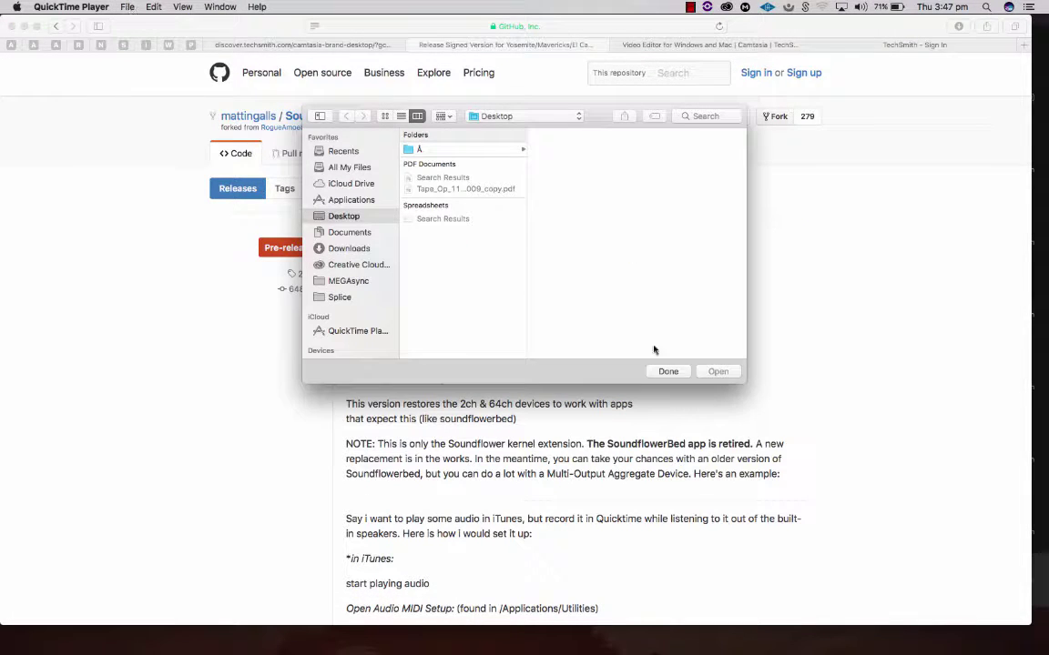
{"action": "left_click", "coordinate": [668, 372]}
{"action": "left_click", "coordinate": [126, 6]}
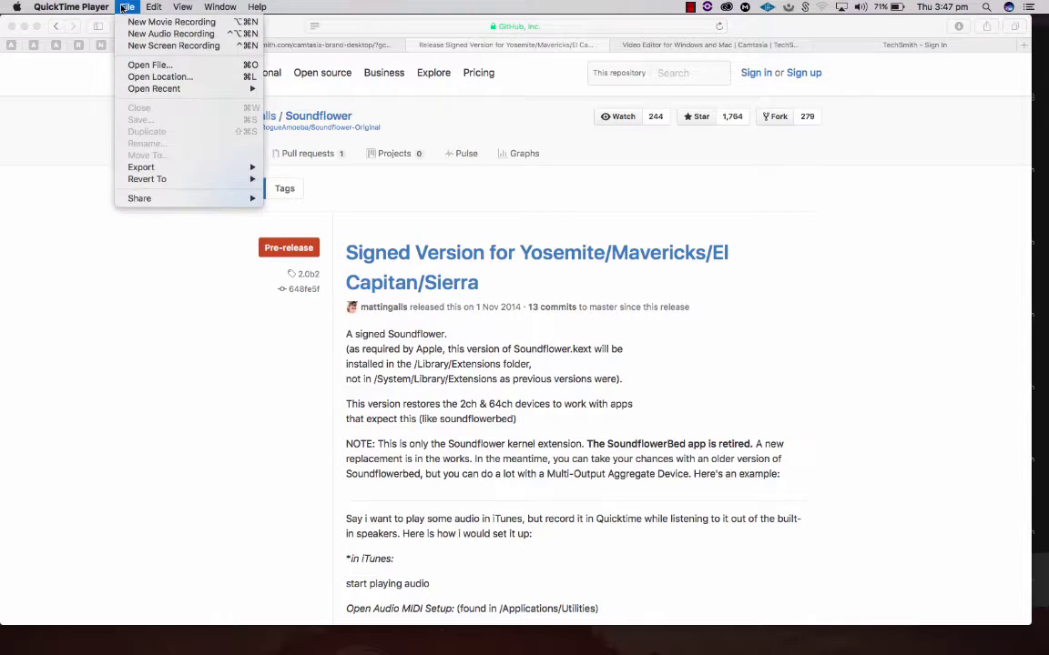
{"action": "left_click", "coordinate": [146, 45]}
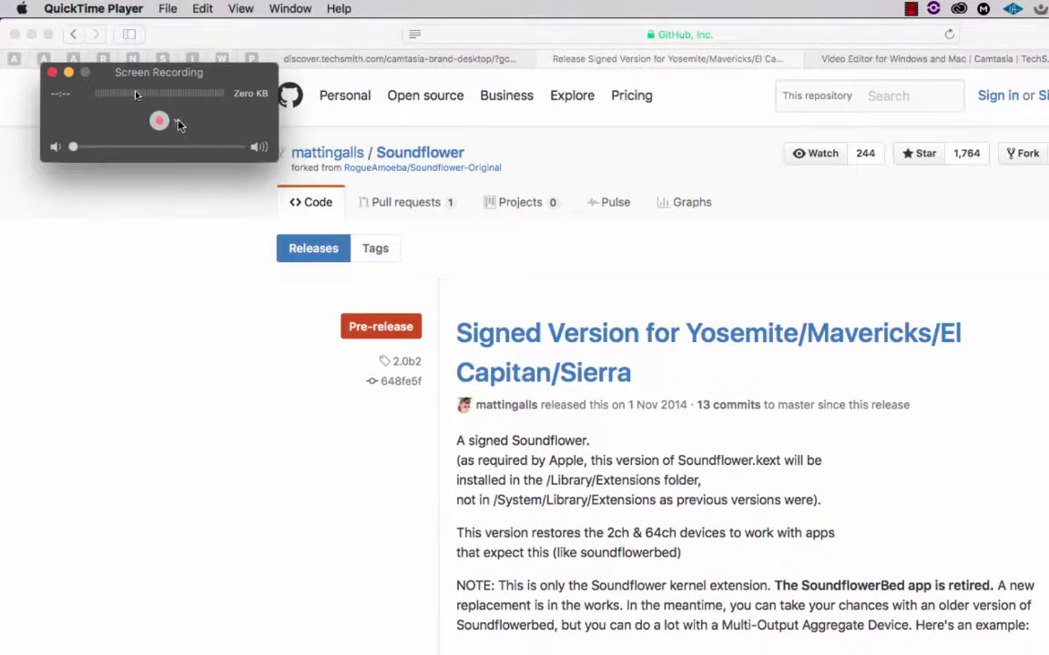
{"action": "left_click", "coordinate": [176, 121]}
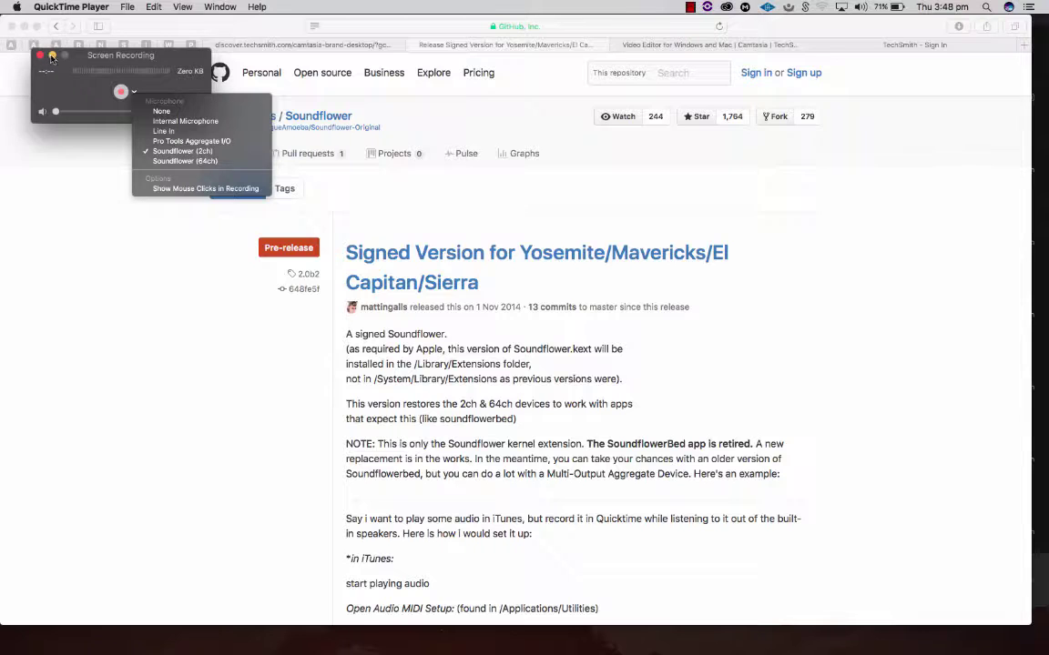
{"action": "left_click", "coordinate": [44, 57]}
{"action": "left_click", "coordinate": [40, 56]}
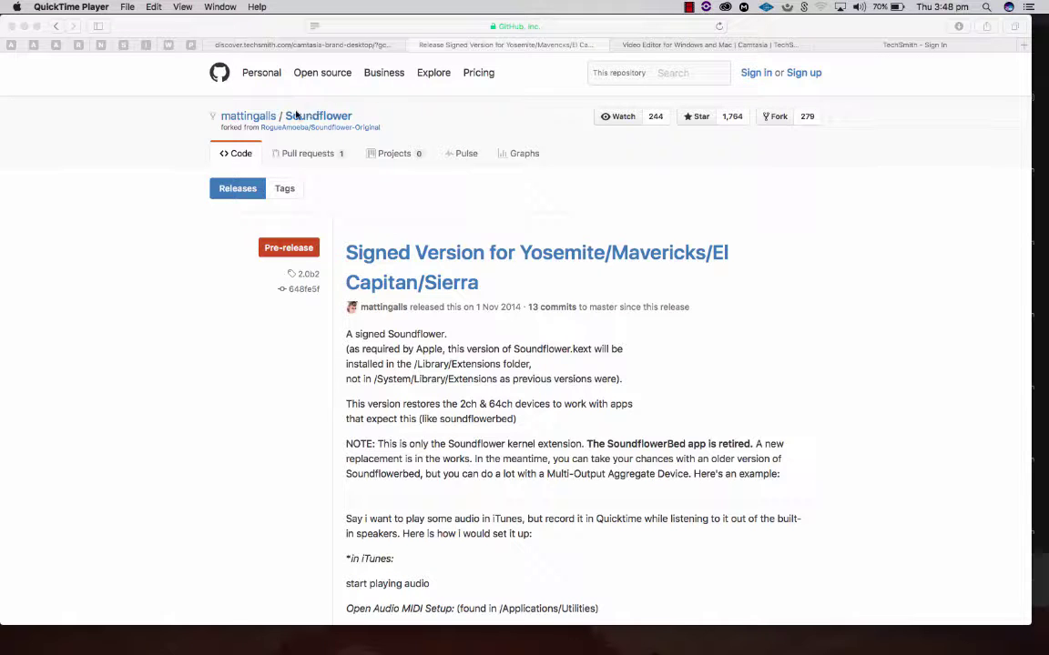
Scroll the Soundflower release page and verify Soundflower-2.0b2.dmg in the Downloads list.
{"action": "left_click", "coordinate": [555, 28]}
{"action": "left_click", "coordinate": [197, 428]}
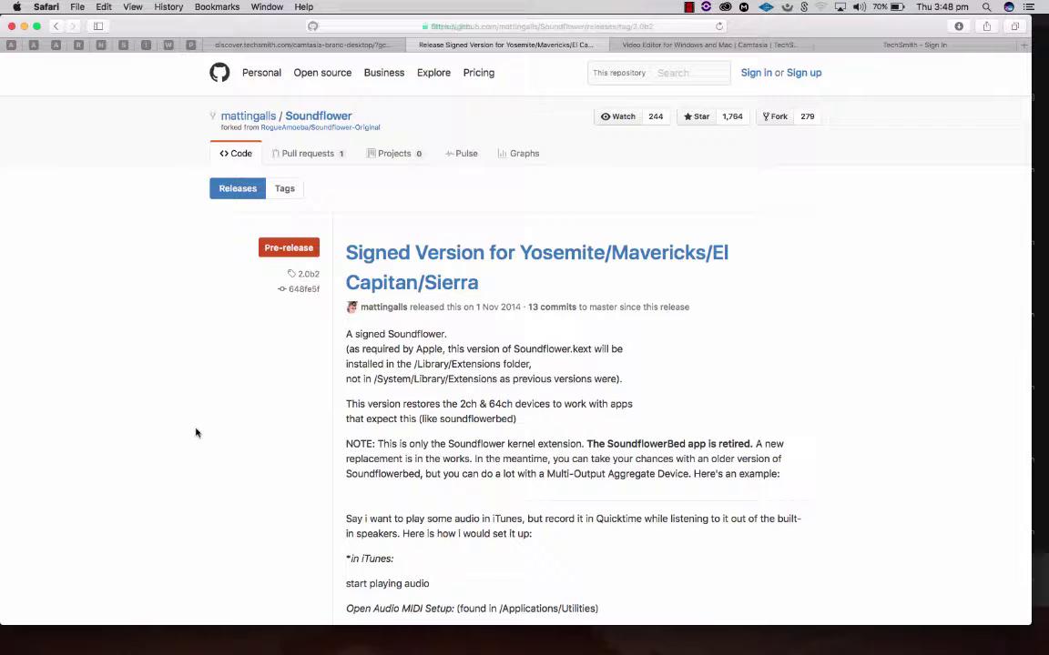
{"action": "scroll", "coordinate": [468, 426], "scroll_direction": "down", "scroll_amount": 10}
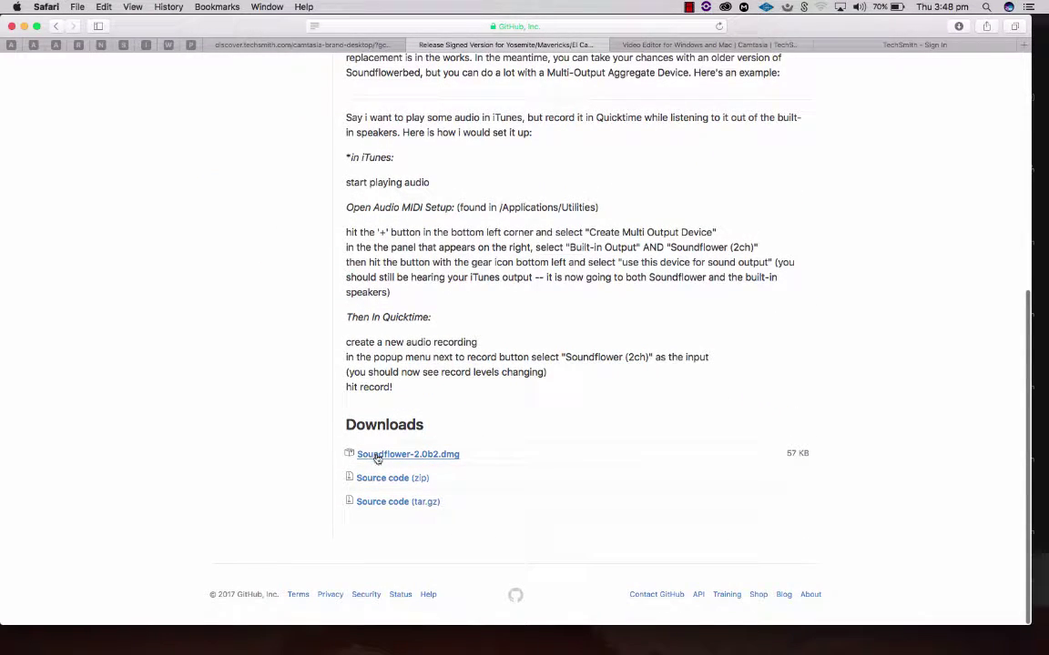
{"action": "left_click", "coordinate": [959, 25]}
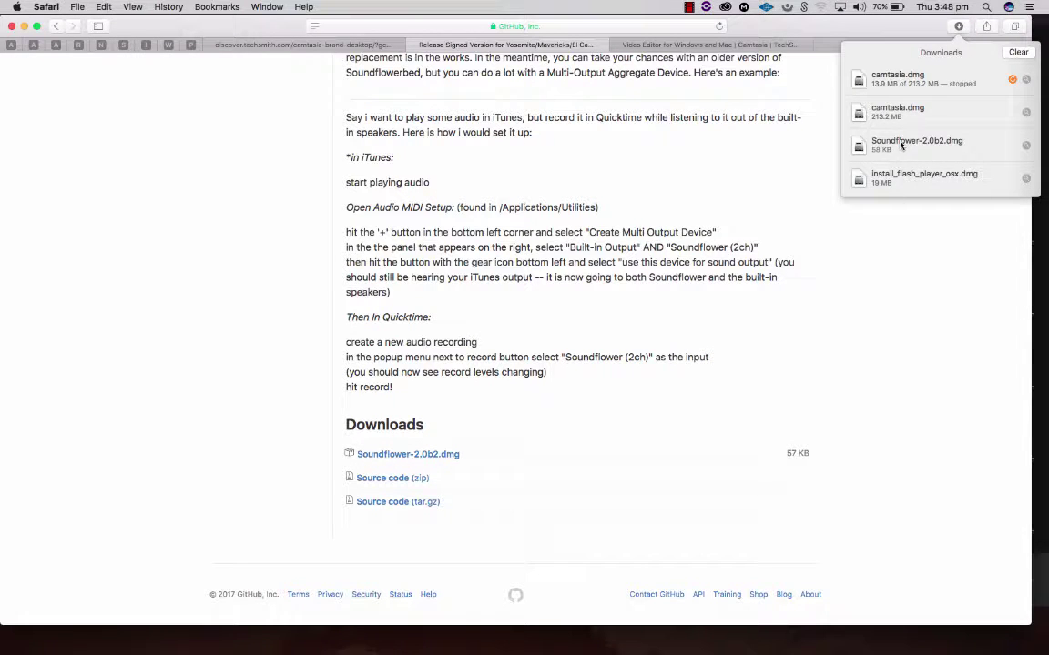
{"action": "left_click", "coordinate": [874, 463]}
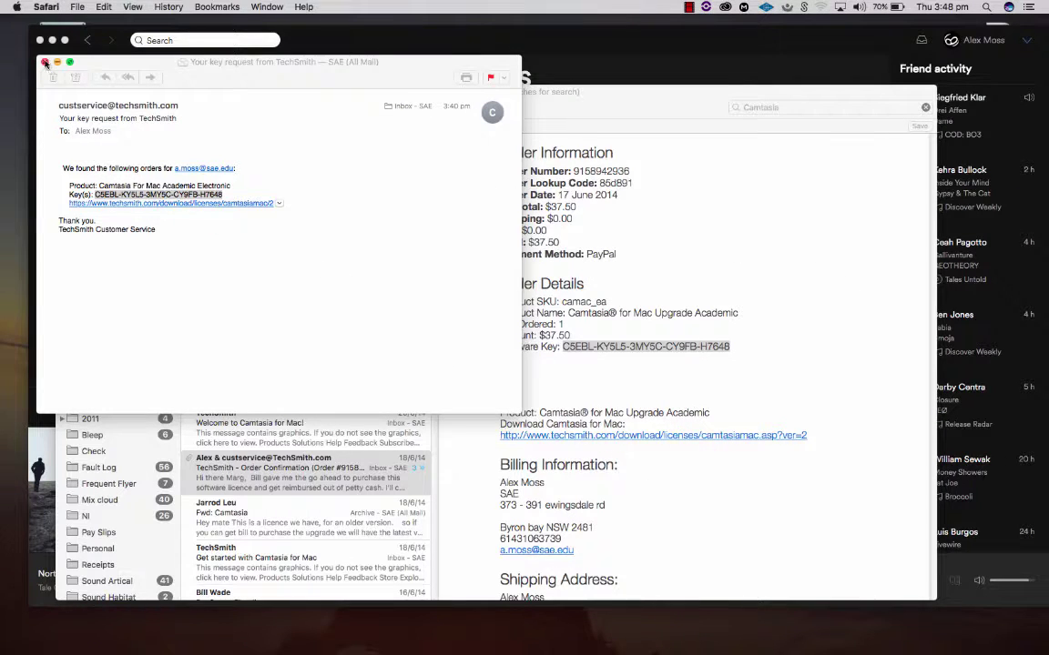
Close the TechSmith email, the Mail window and the Spotify window.
{"action": "left_click", "coordinate": [44, 62]}
{"action": "left_click", "coordinate": [60, 88]}
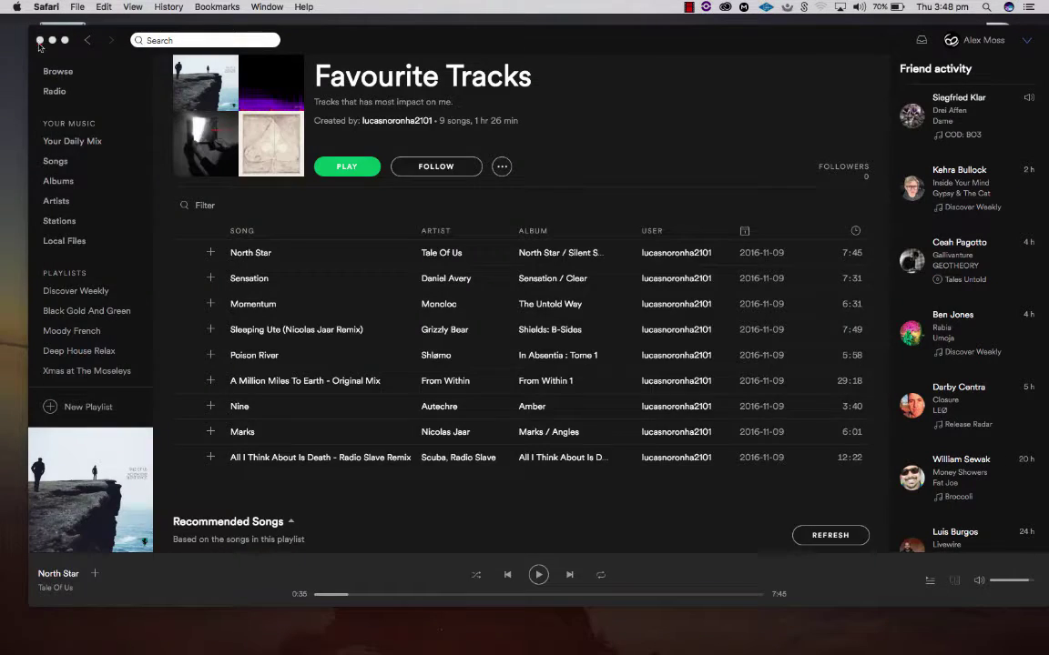
{"action": "left_click", "coordinate": [39, 40]}
{"action": "left_click", "coordinate": [307, 189]}
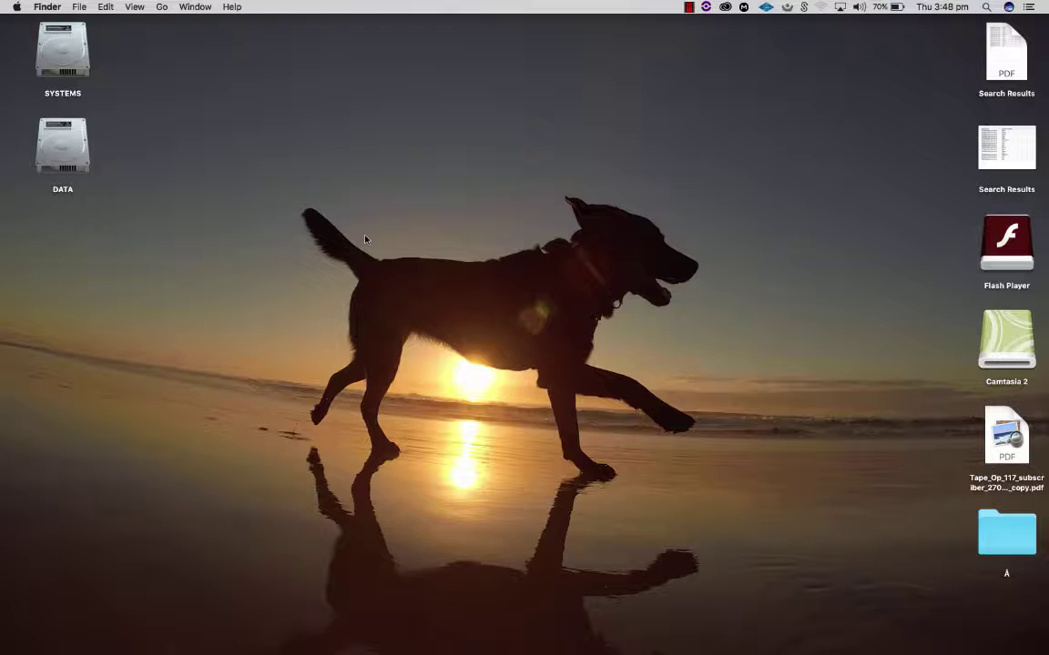
Launch Audio MIDI Setup from Applications > Utilities in Finder.
{"action": "key", "text": "shift+super+a"}
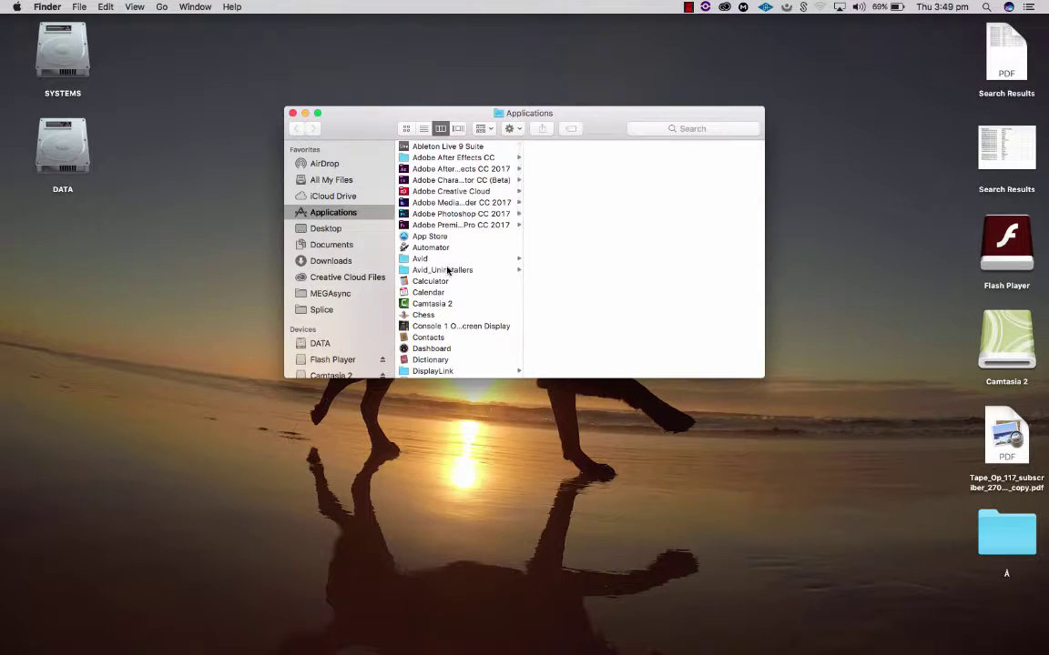
{"action": "scroll", "coordinate": [445, 271], "scroll_direction": "down", "scroll_amount": 15}
{"action": "left_click", "coordinate": [435, 351]}
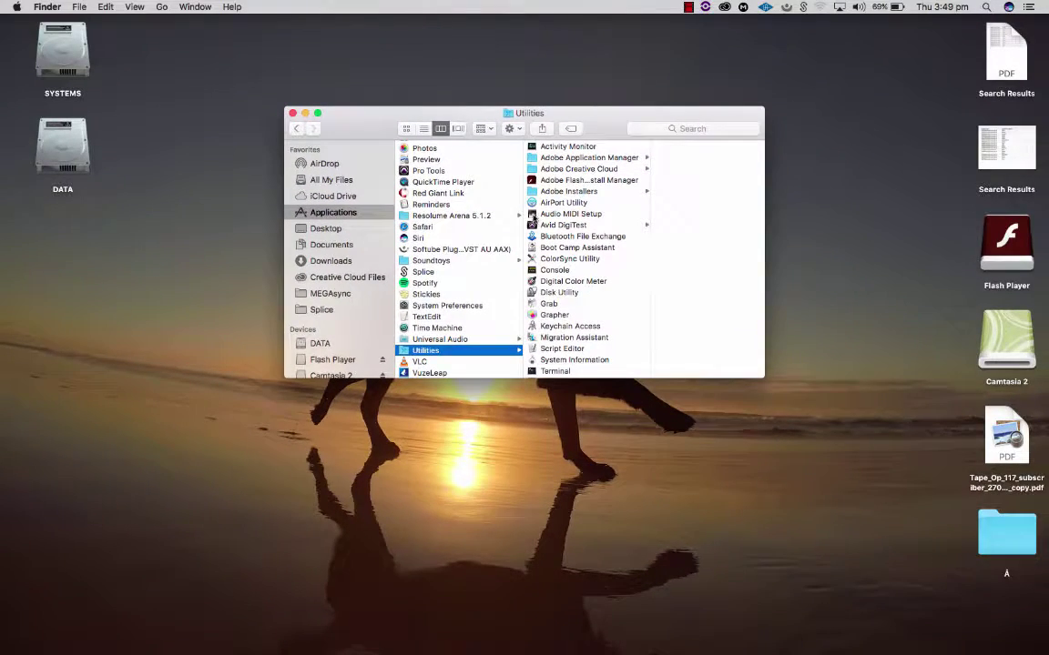
{"action": "left_click", "coordinate": [534, 215]}
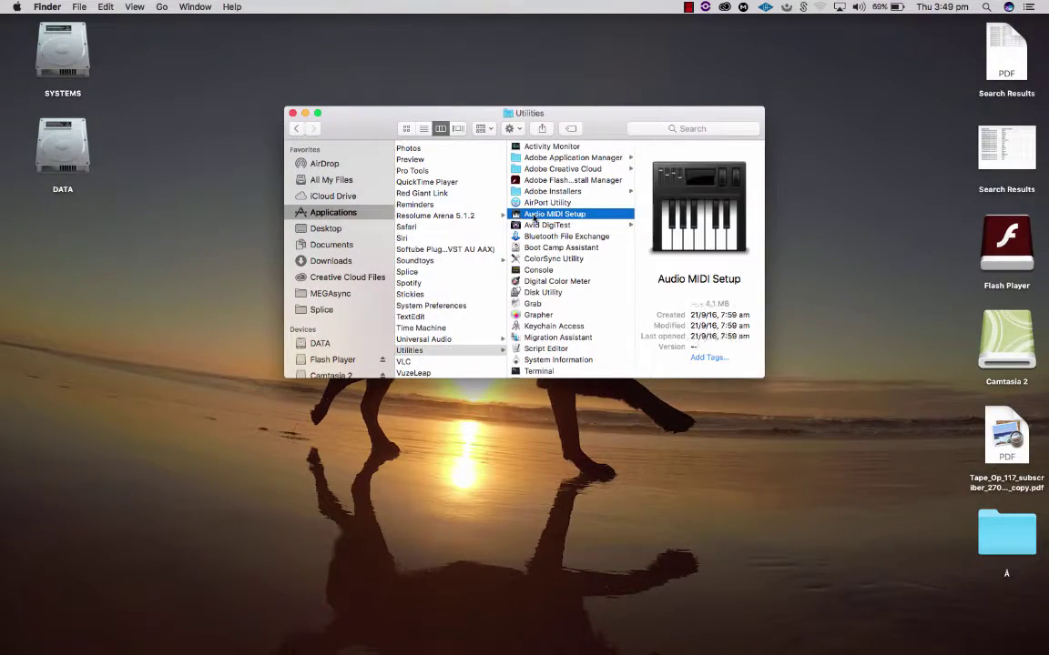
{"action": "double_click", "coordinate": [534, 219]}
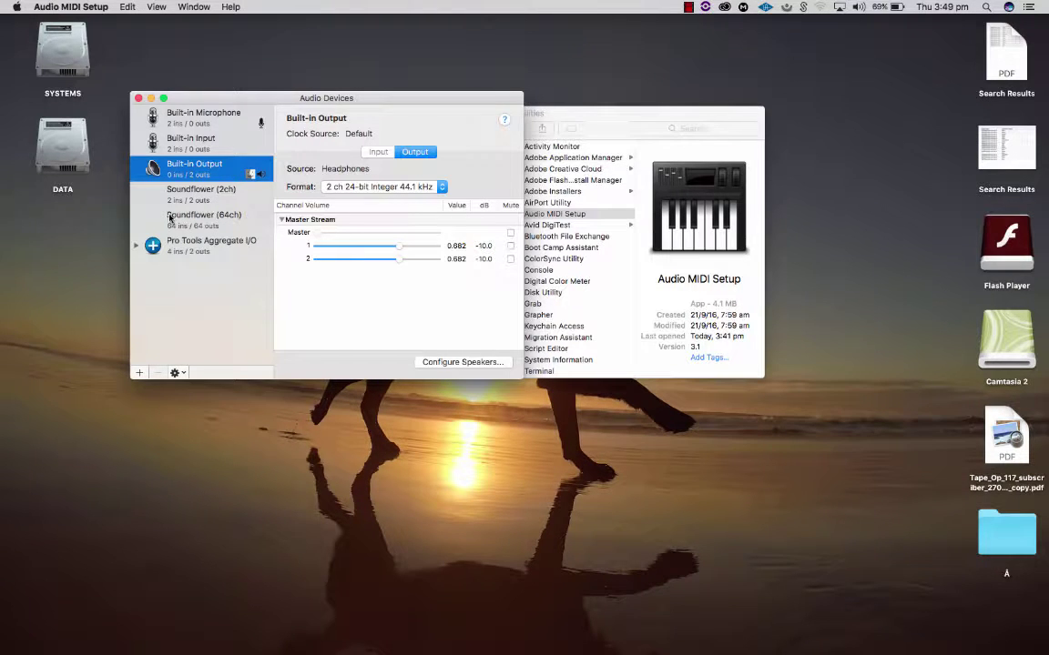
Create an aggregate device with Built-in Microphone, Built-in Output and Soundflower (2ch).
{"action": "left_click", "coordinate": [137, 245]}
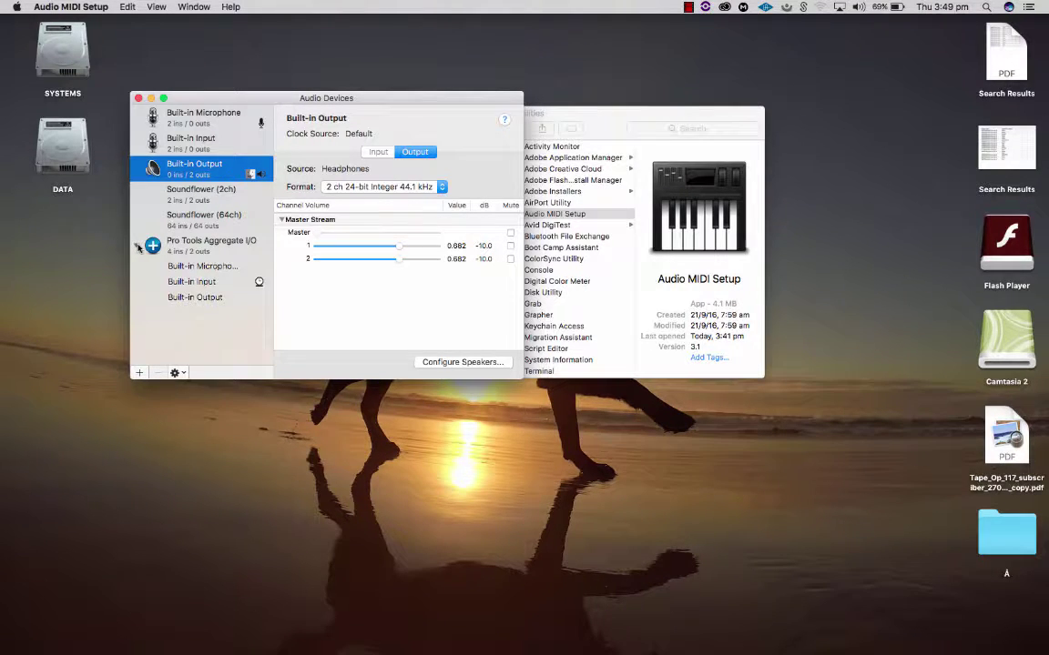
{"action": "left_click", "coordinate": [136, 245]}
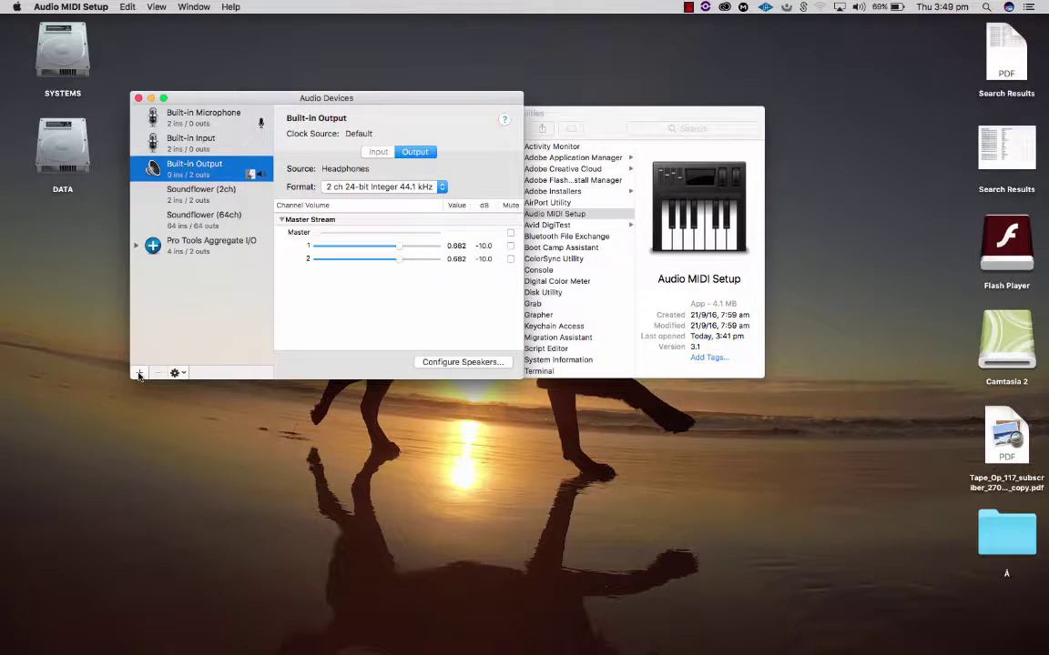
{"action": "left_click", "coordinate": [139, 373]}
{"action": "left_click", "coordinate": [176, 388]}
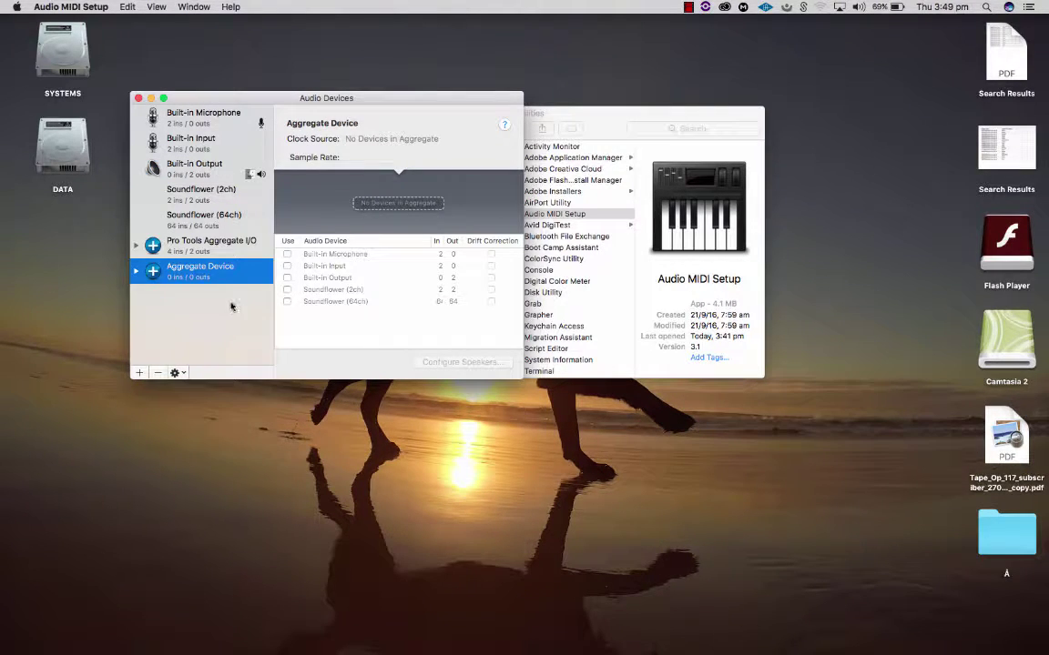
{"action": "left_click", "coordinate": [287, 255]}
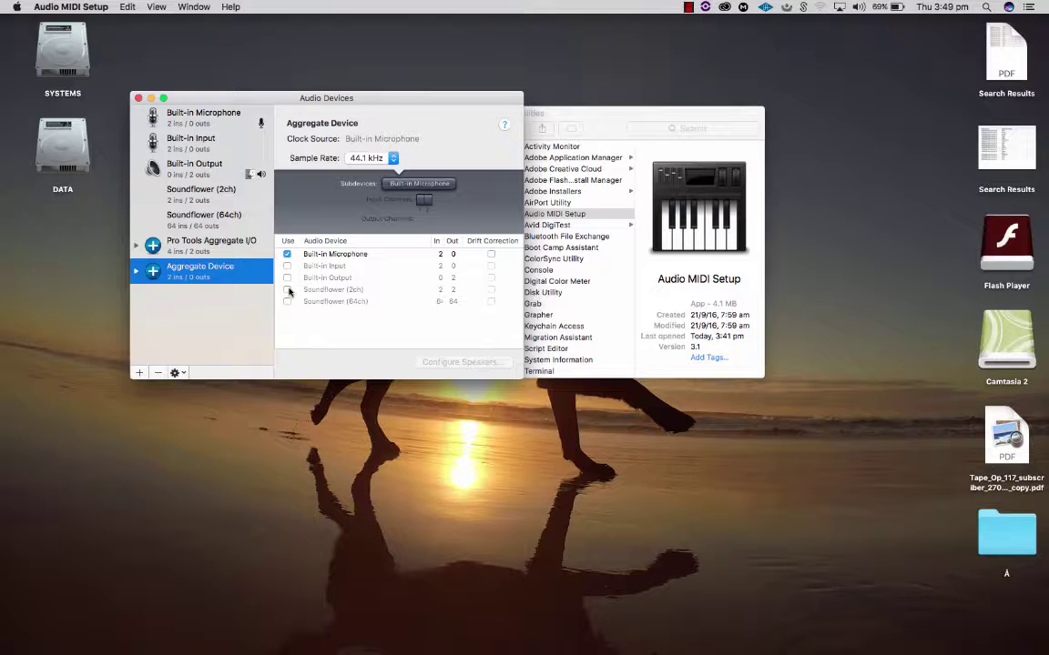
{"action": "left_click", "coordinate": [288, 278]}
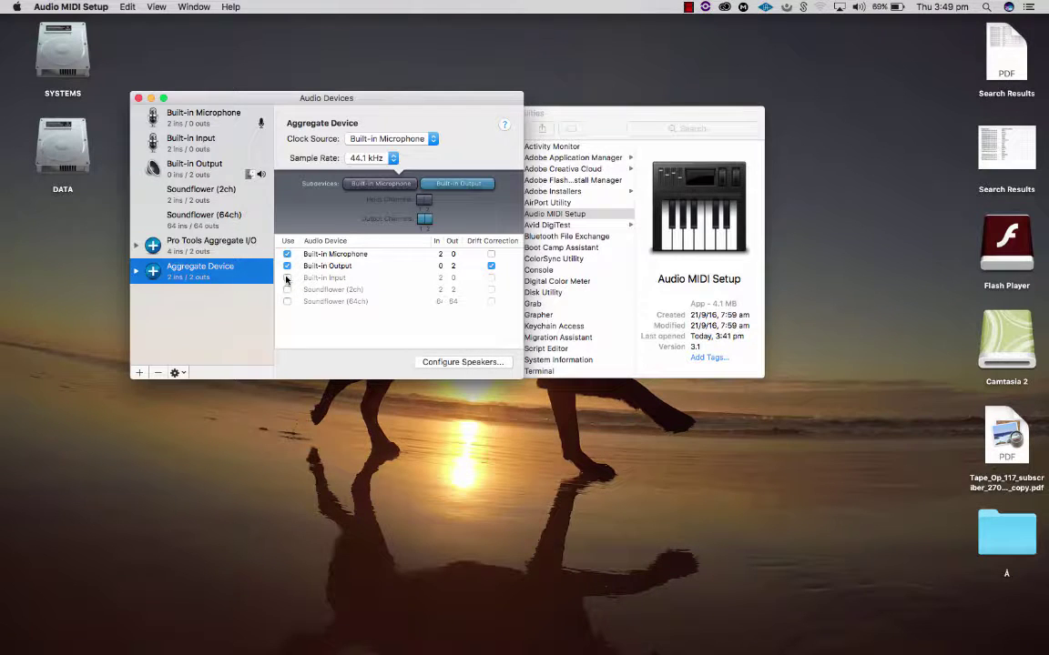
{"action": "left_click", "coordinate": [288, 289]}
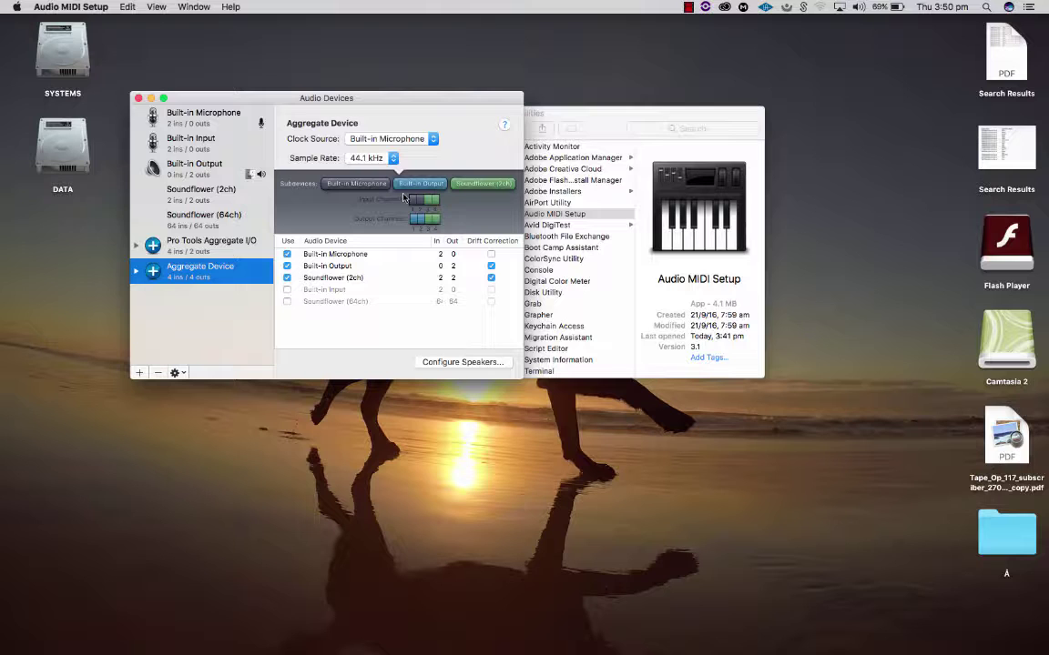
Rename the aggregate device to 'AM - AG', close the open windows, and launch QuickTime Player.
{"action": "double_click", "coordinate": [191, 266]}
{"action": "triple_click", "coordinate": [192, 266]}
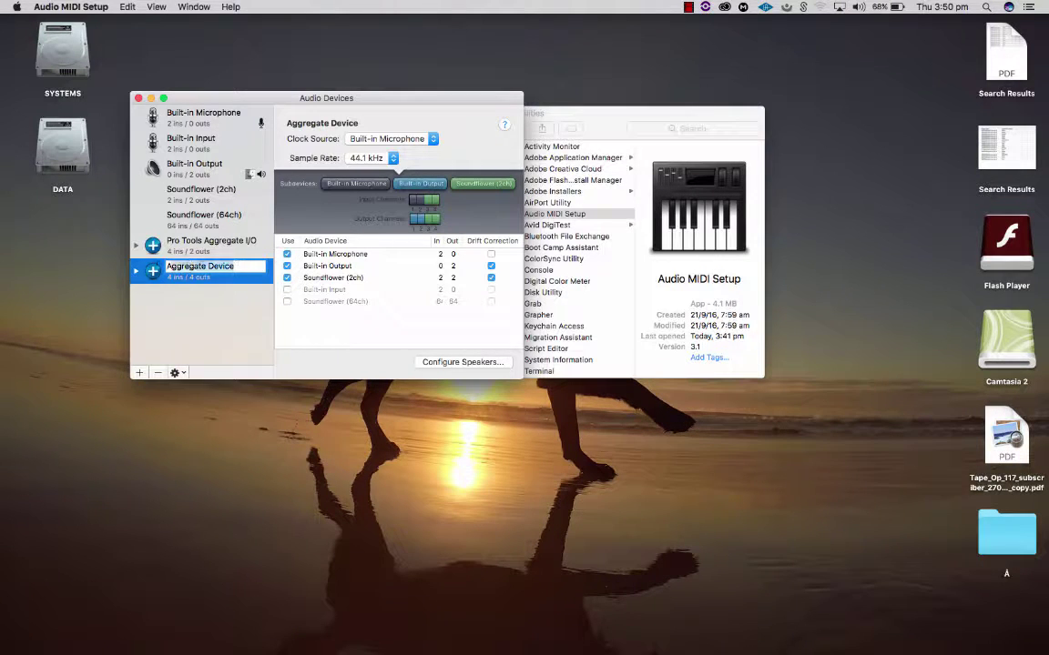
{"action": "type", "text": "AM"}
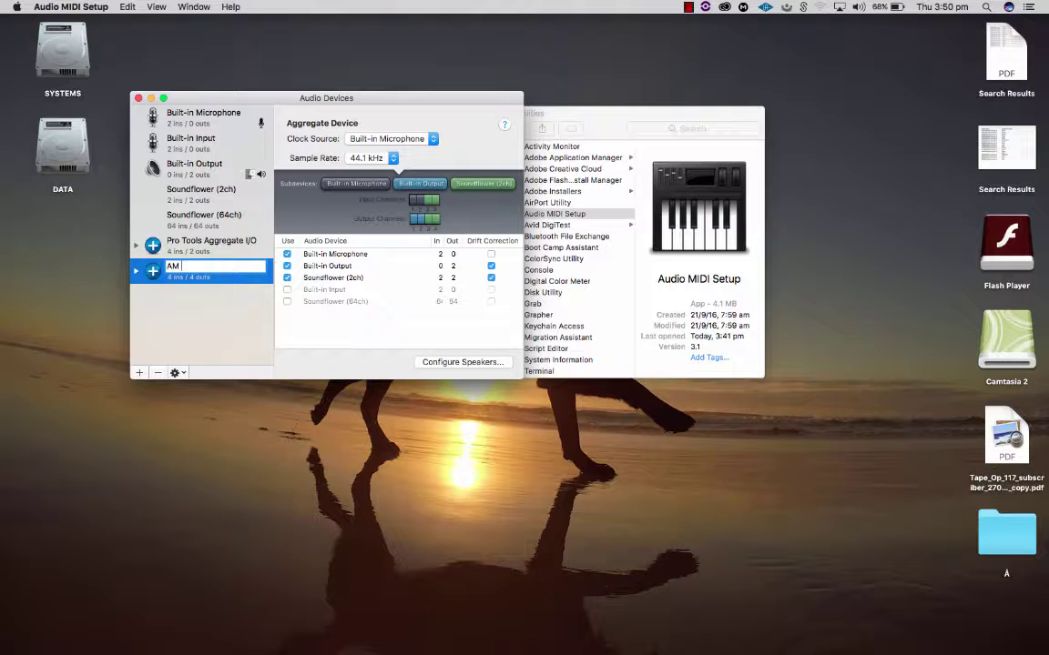
{"action": "type", "text": " - AG"}
{"action": "key", "text": "Return"}
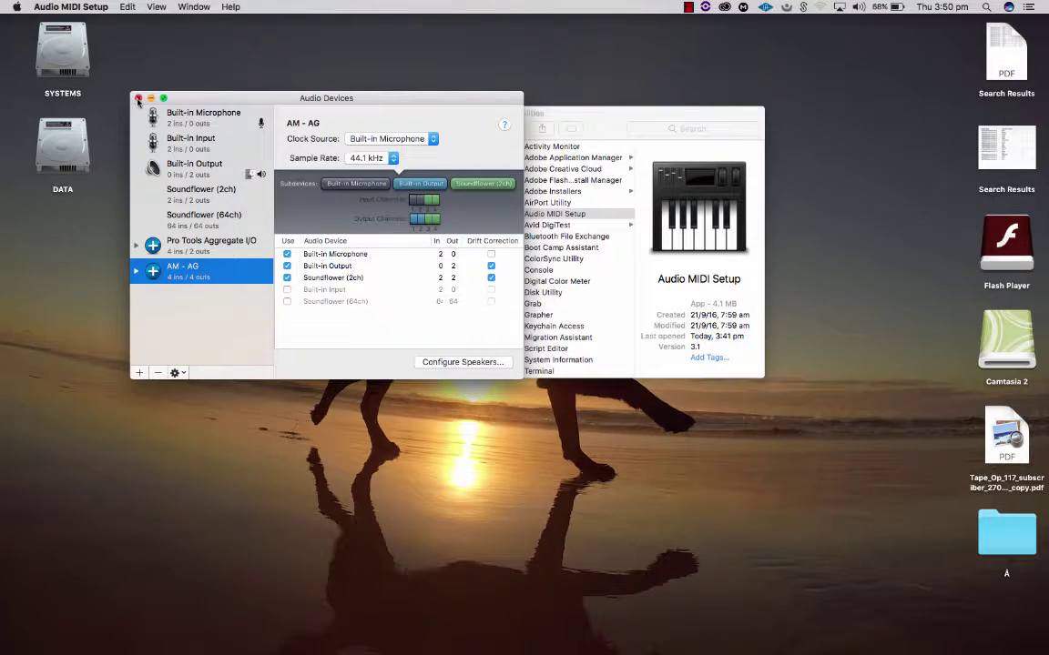
{"action": "left_click", "coordinate": [138, 98]}
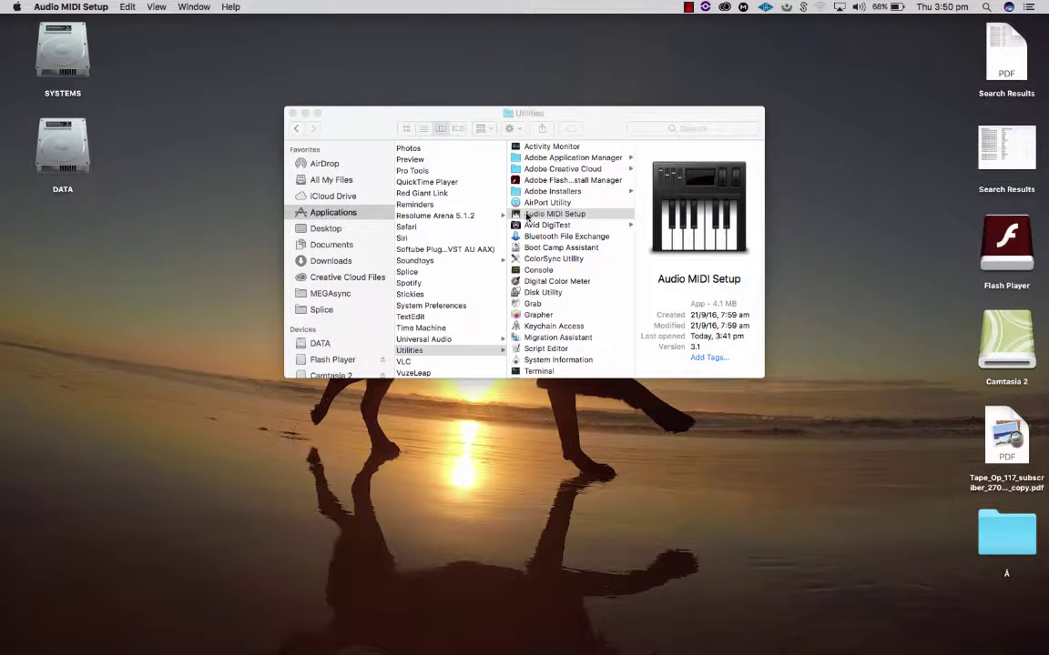
{"action": "left_click", "coordinate": [291, 113]}
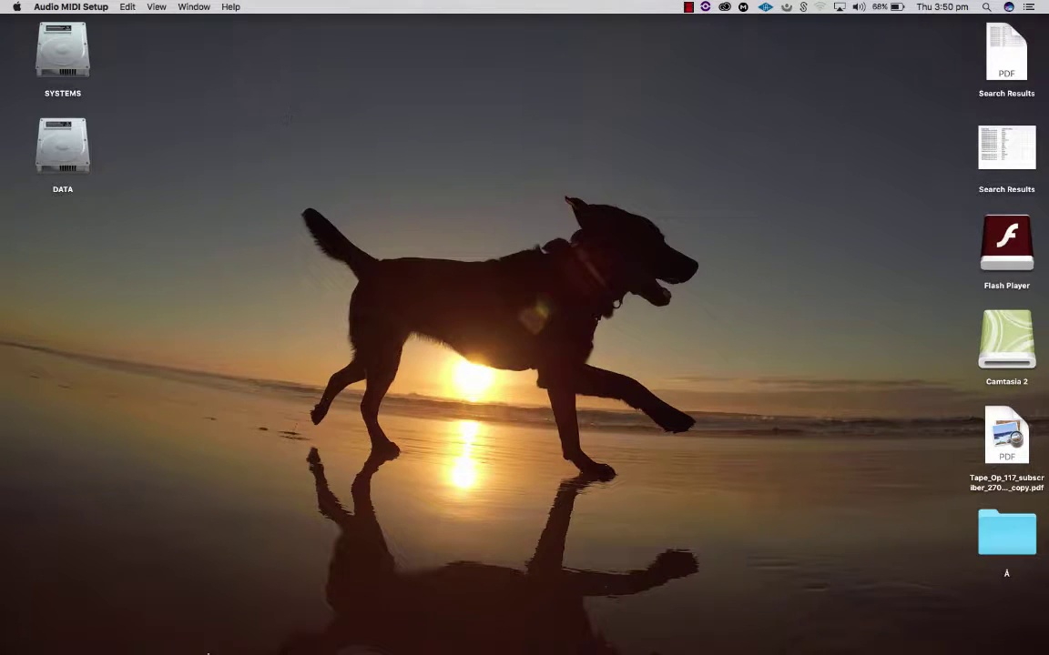
{"action": "mouse_move", "coordinate": [210, 650]}
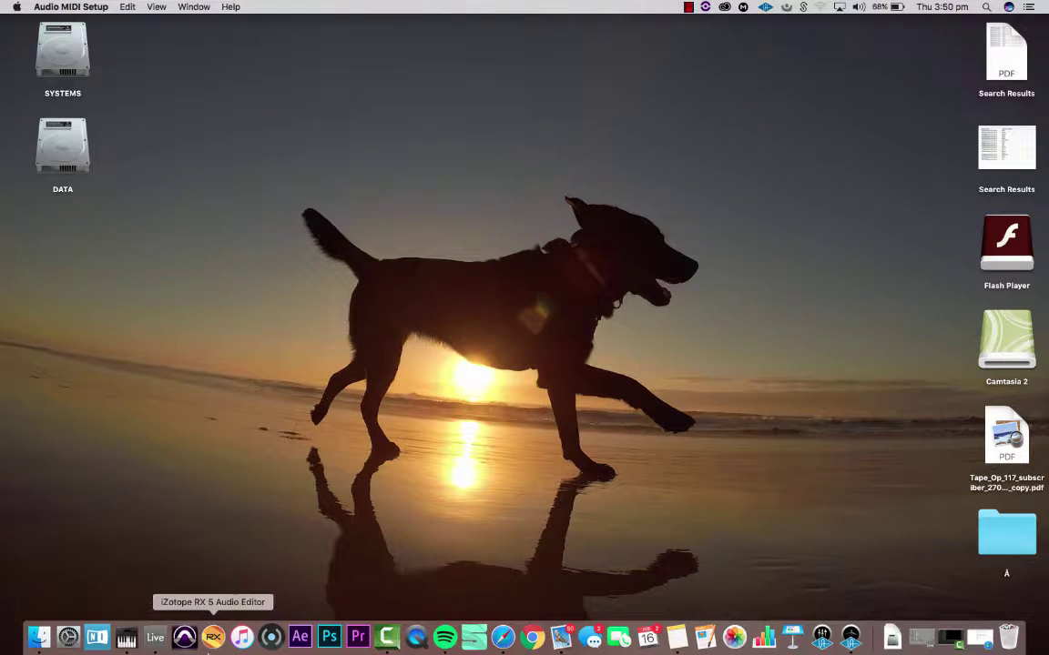
{"action": "left_click", "coordinate": [415, 638]}
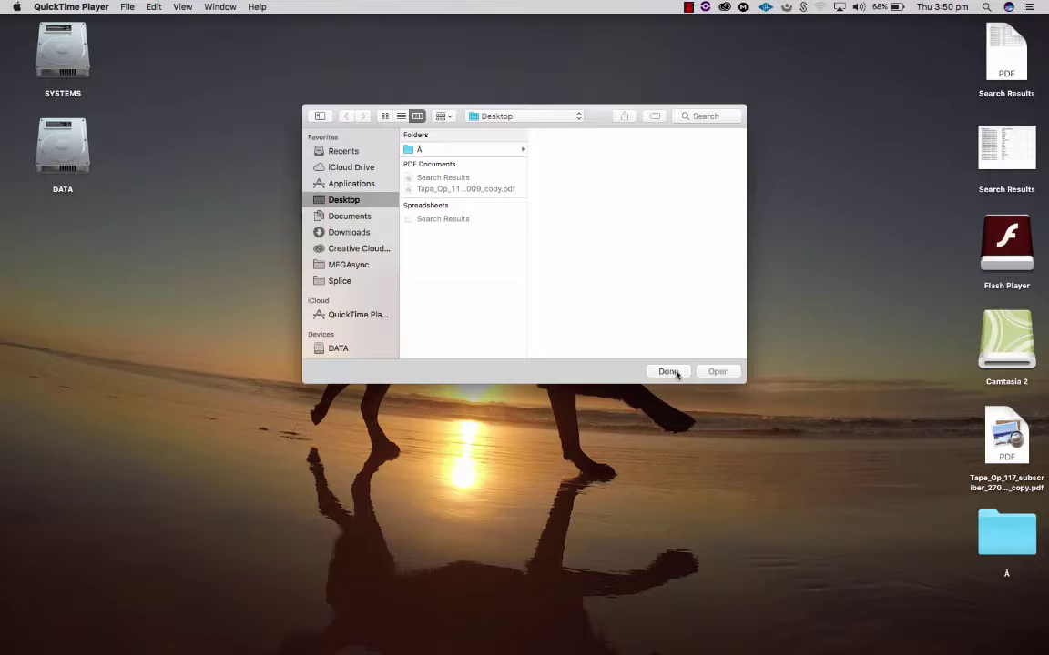
Start a new QuickTime screen recording with Soundflower (2ch) as the audio source.
{"action": "left_click", "coordinate": [669, 372]}
{"action": "left_click", "coordinate": [127, 8]}
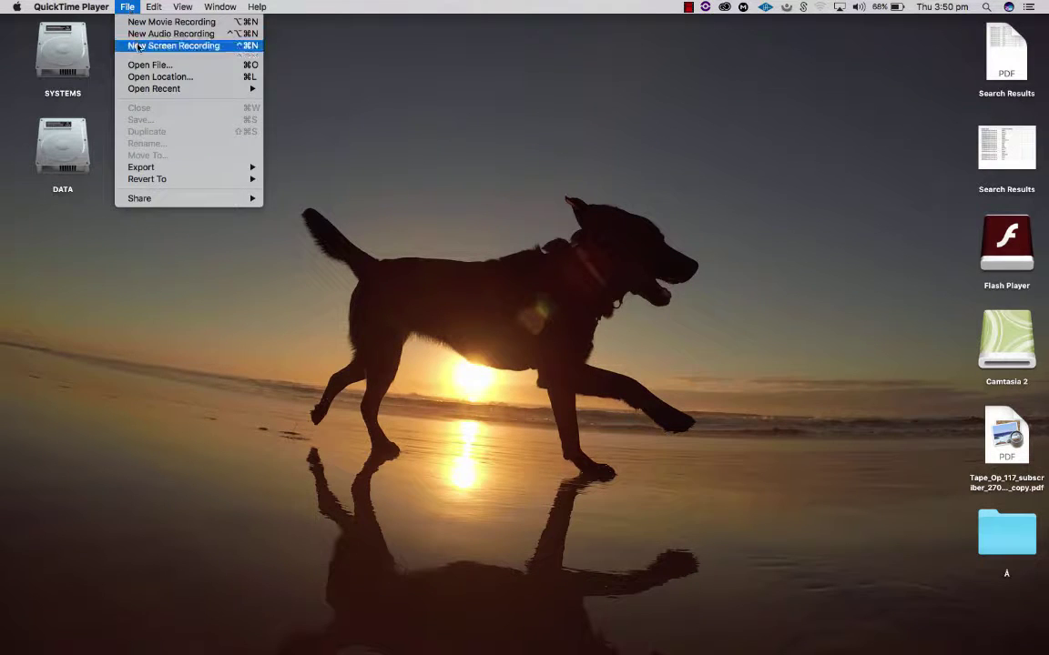
{"action": "left_click", "coordinate": [138, 46]}
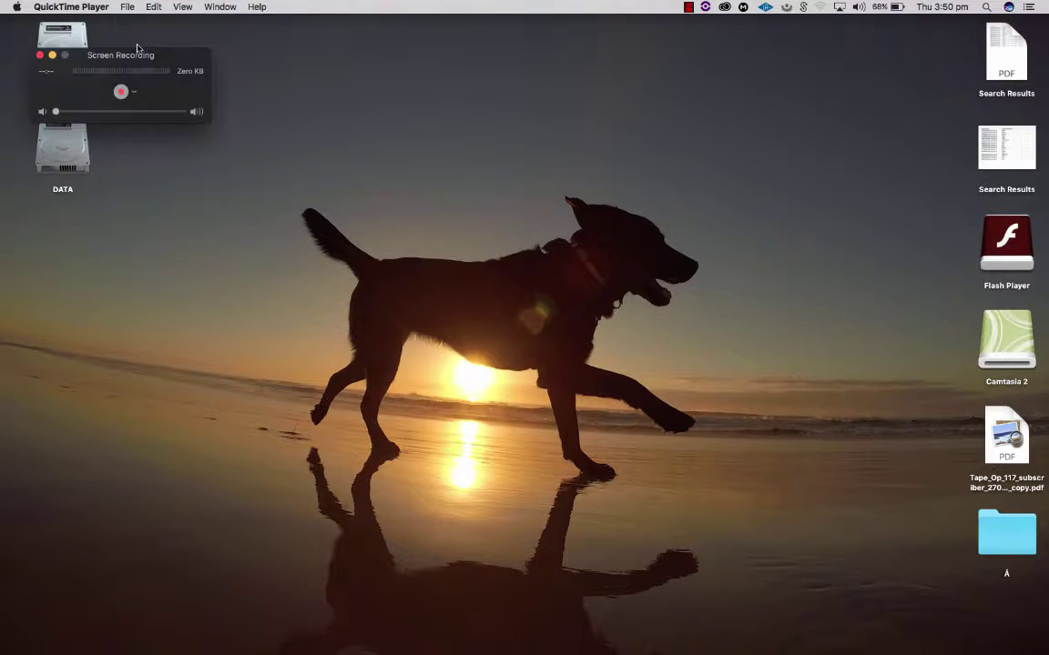
{"action": "left_click", "coordinate": [134, 94]}
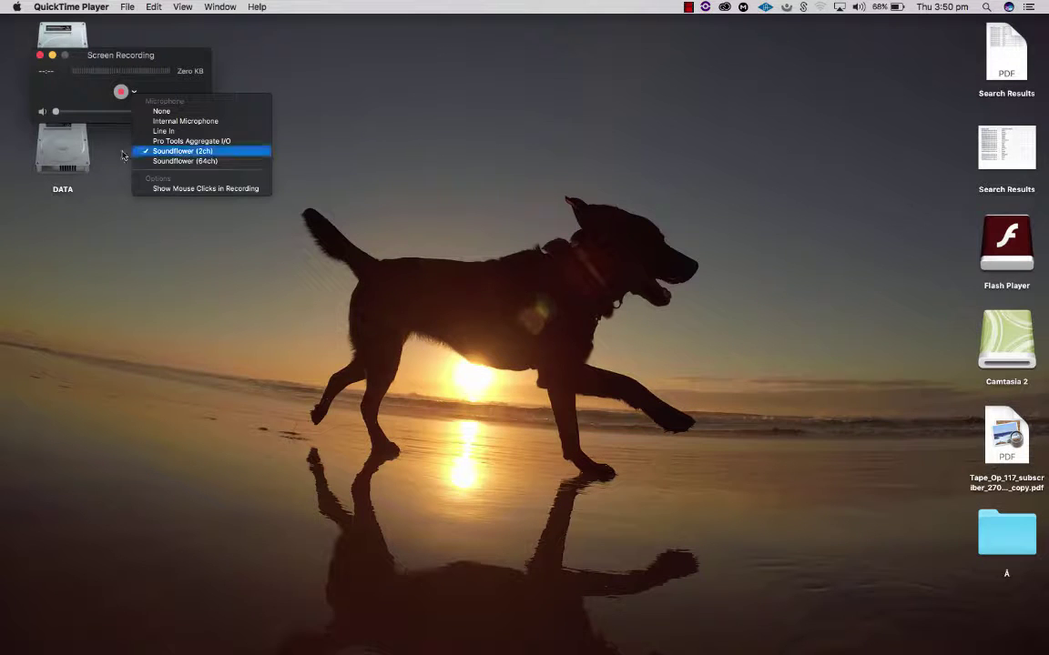
{"action": "left_click", "coordinate": [331, 136]}
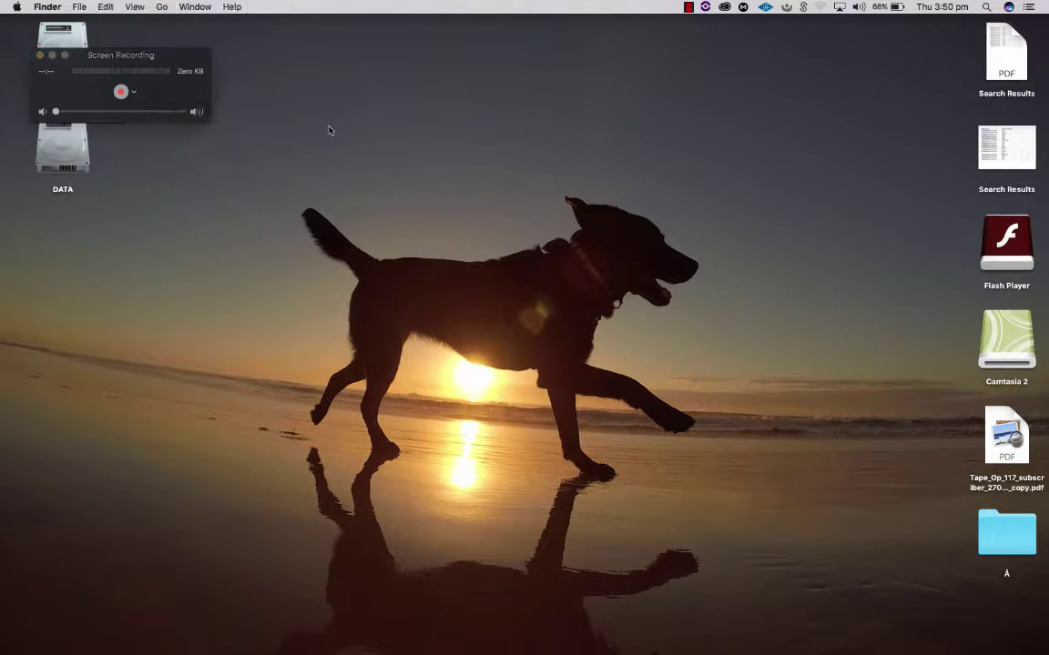
{"action": "key", "text": "ctrl+Up"}
{"action": "left_click", "coordinate": [39, 180]}
Close the screen recording window and open Ableton Live's audio Preferences.
{"action": "left_click", "coordinate": [37, 53]}
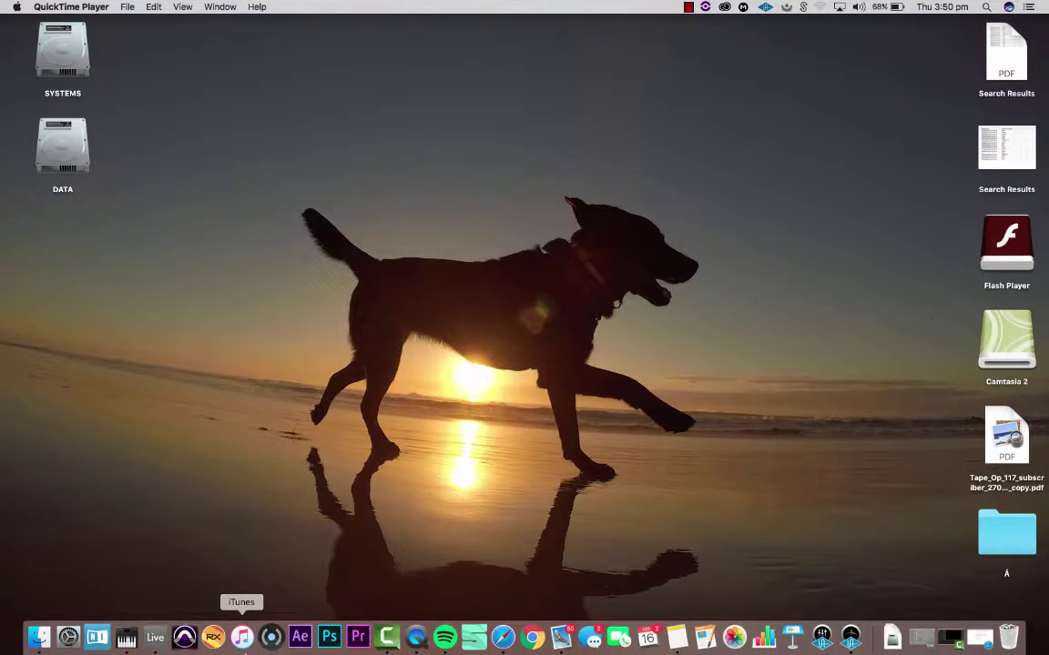
{"action": "left_click", "coordinate": [155, 639]}
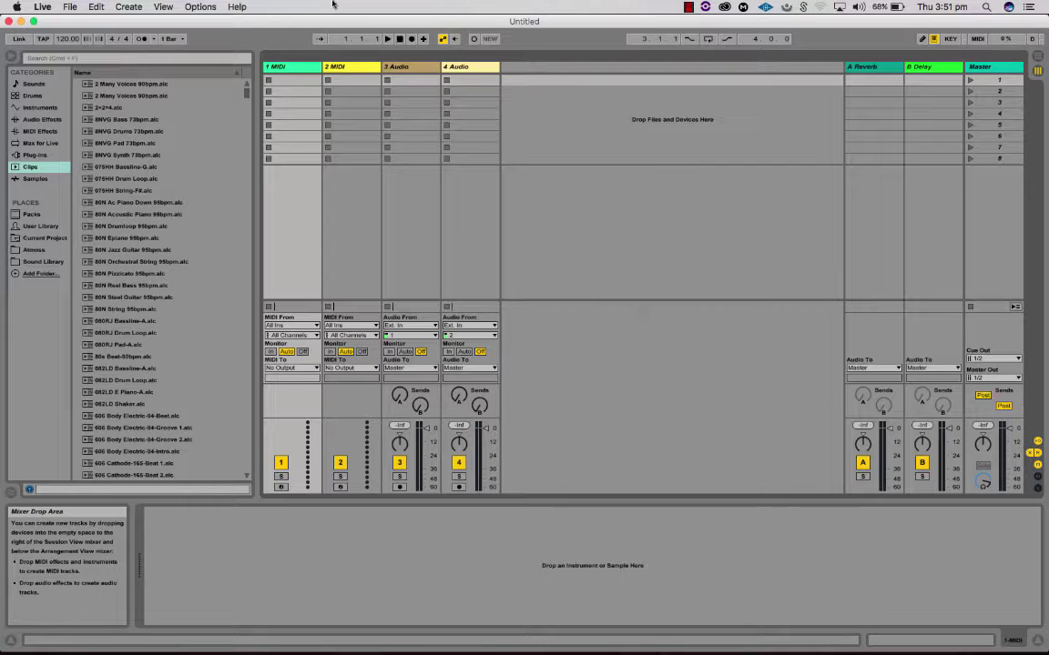
{"action": "left_click", "coordinate": [42, 6]}
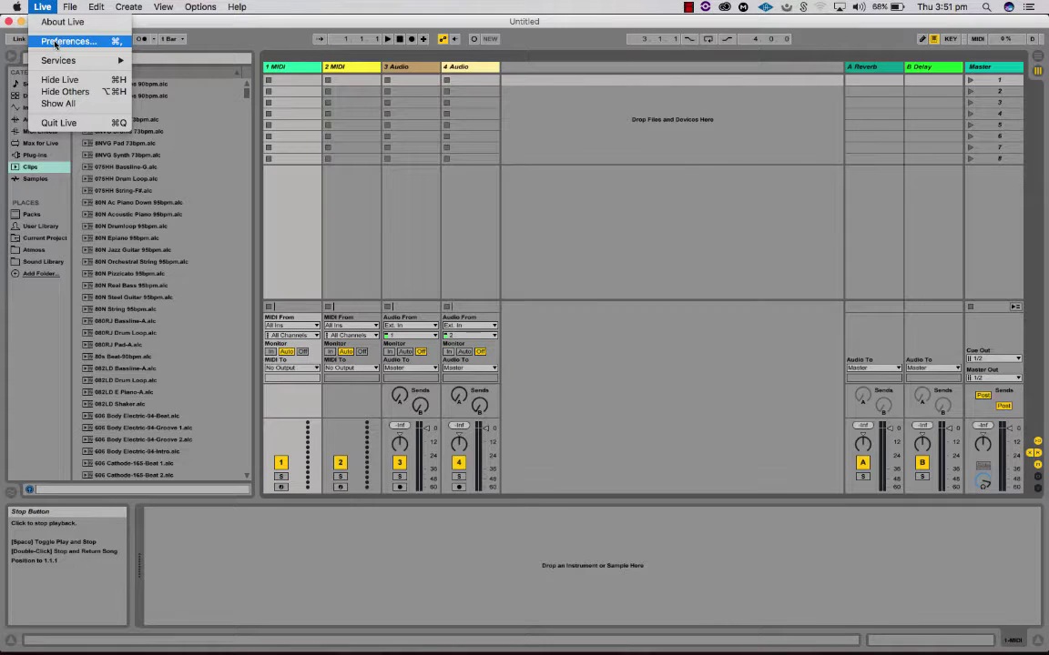
{"action": "left_click", "coordinate": [55, 42]}
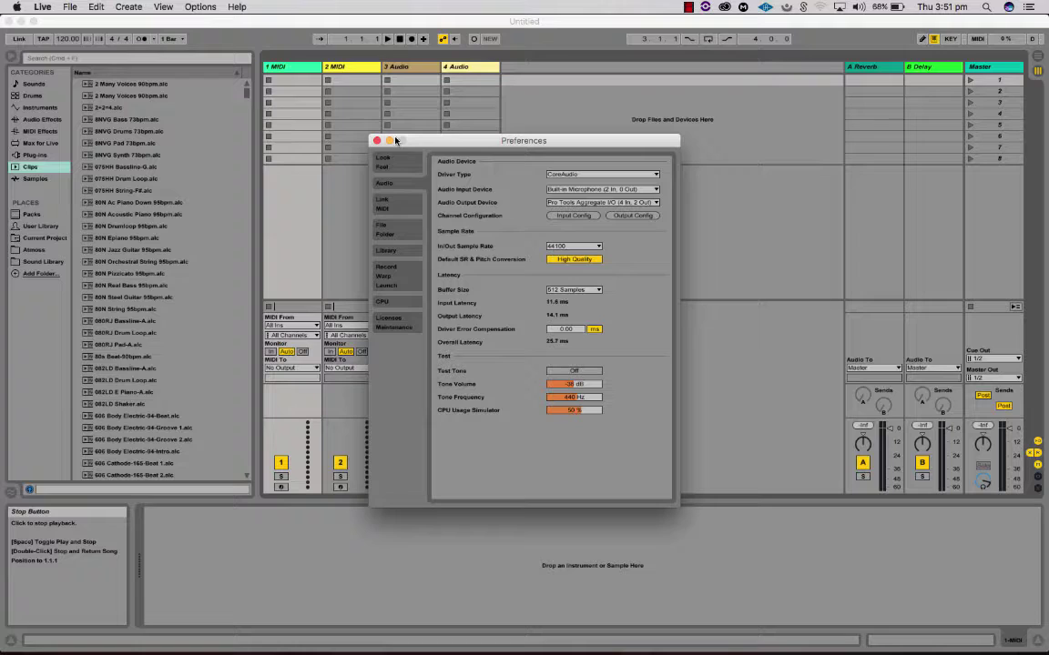
Confirm input Built-in Microphone and output Pro Tools Aggregate I/O, then hide Live.
{"action": "left_click", "coordinate": [579, 190]}
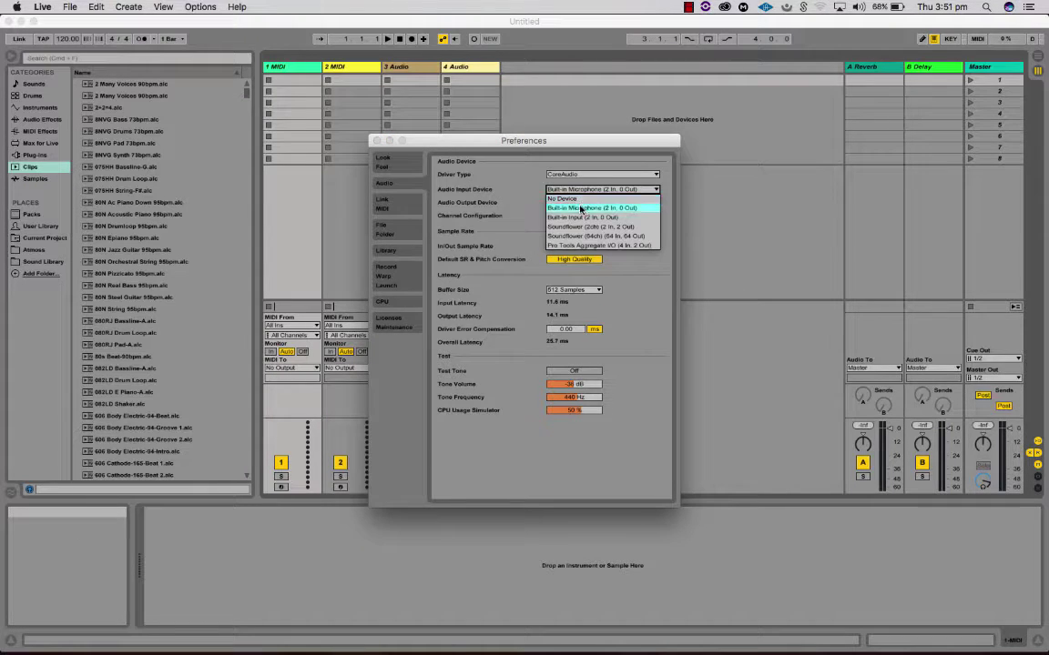
{"action": "left_click", "coordinate": [580, 207]}
{"action": "left_click", "coordinate": [577, 203]}
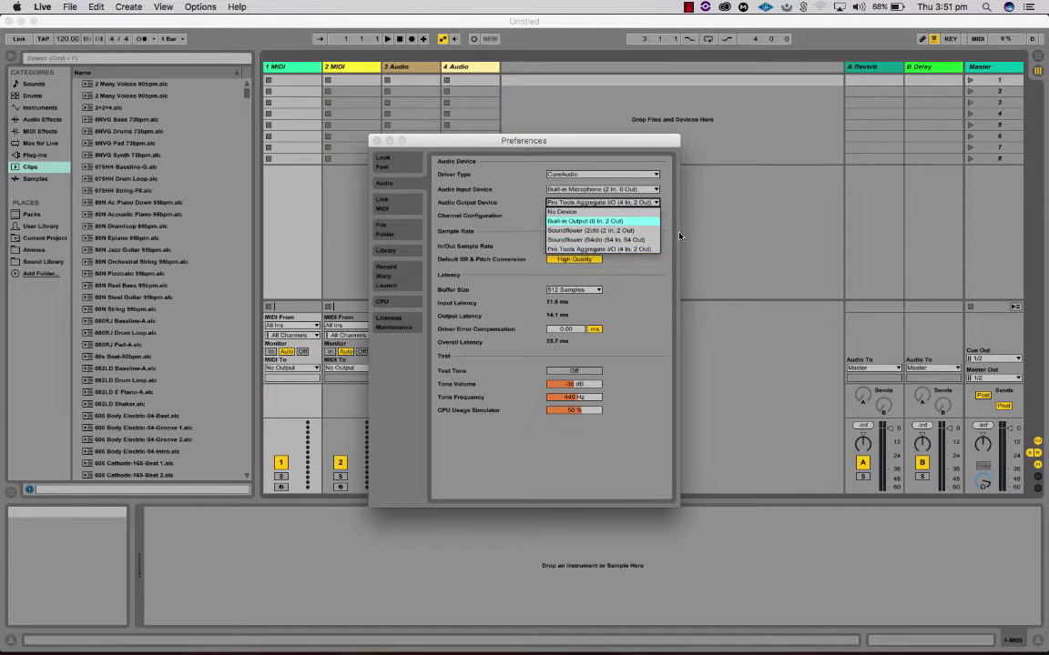
{"action": "left_click", "coordinate": [610, 206]}
{"action": "left_click", "coordinate": [377, 142]}
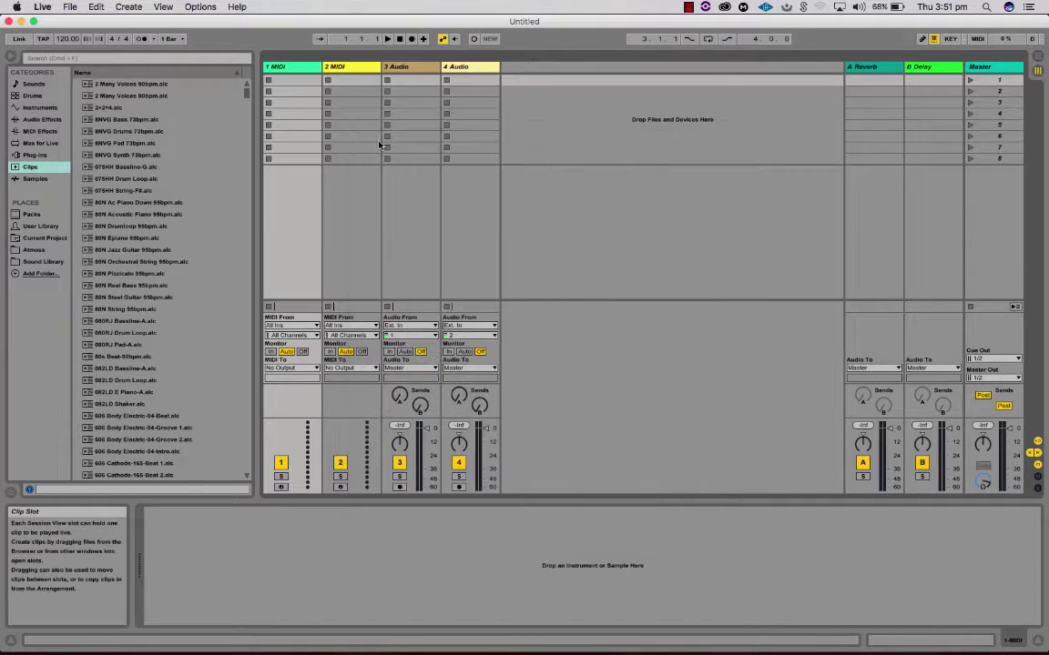
{"action": "key", "text": "super+h"}
{"action": "mouse_move", "coordinate": [247, 648]}
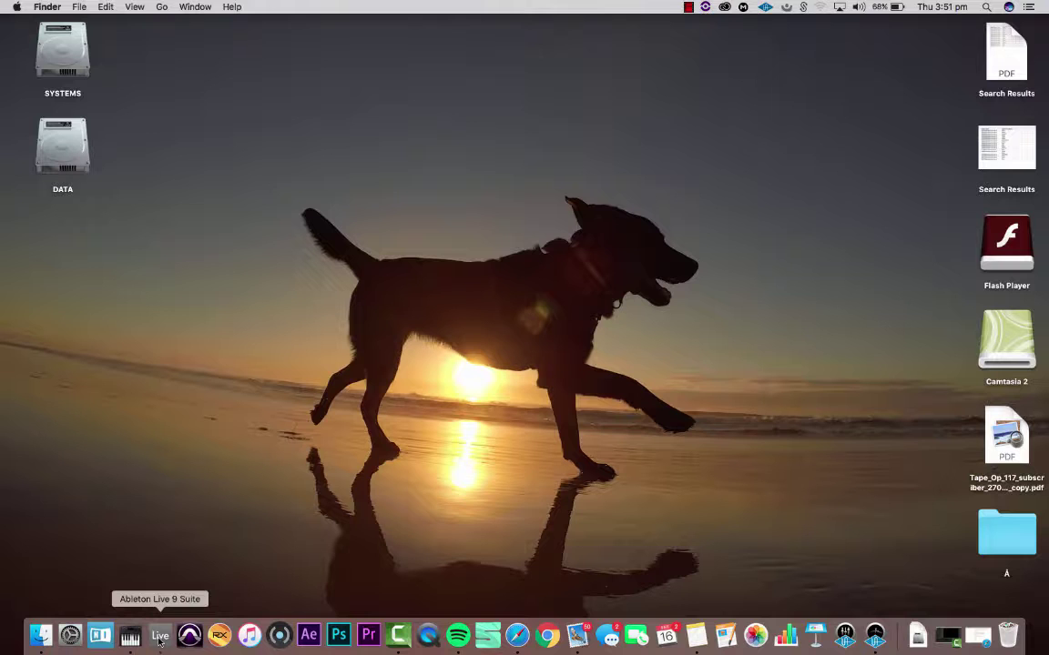
Set Live's audio output device to AM - AG, confirming both output pairs in Output Config.
{"action": "left_click", "coordinate": [160, 637]}
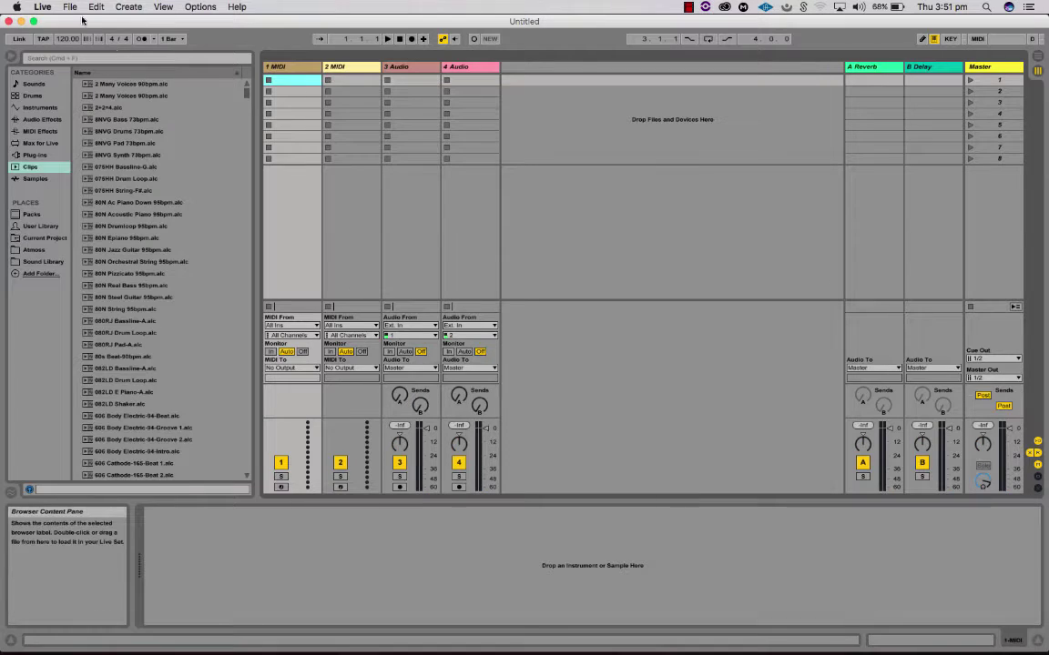
{"action": "left_click", "coordinate": [41, 7]}
{"action": "left_click", "coordinate": [47, 39]}
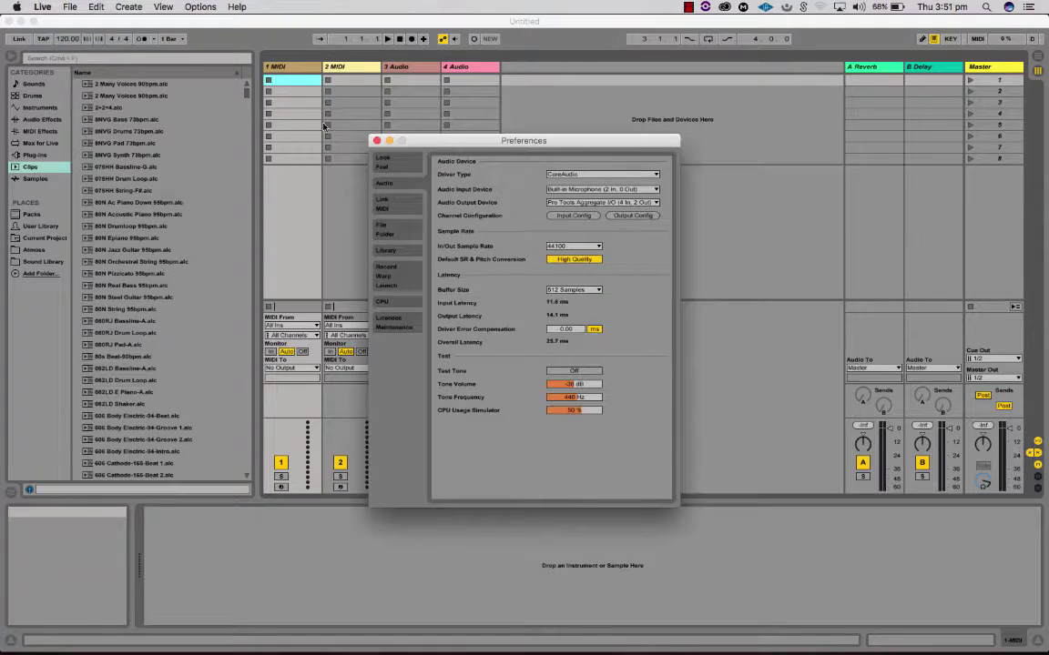
{"action": "left_click", "coordinate": [579, 203]}
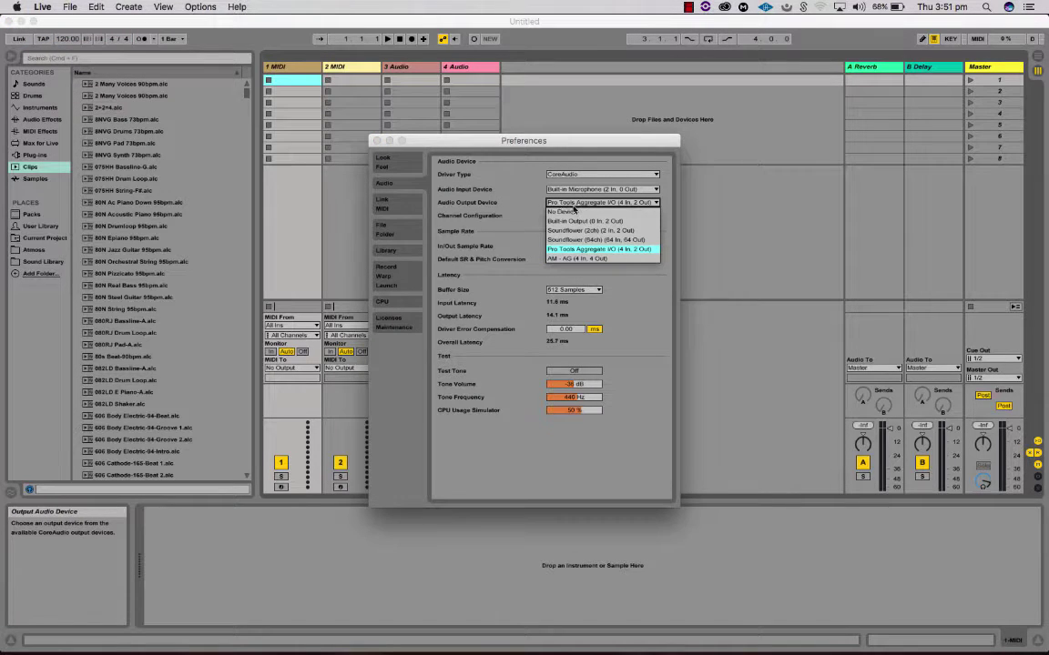
{"action": "left_click", "coordinate": [566, 258]}
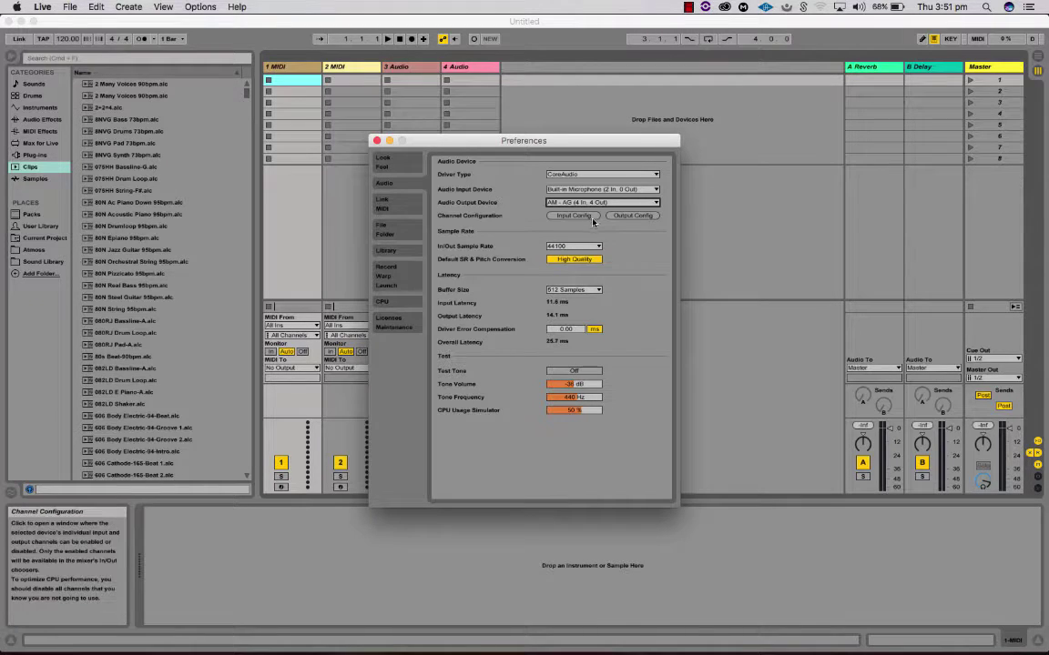
{"action": "left_click", "coordinate": [632, 216]}
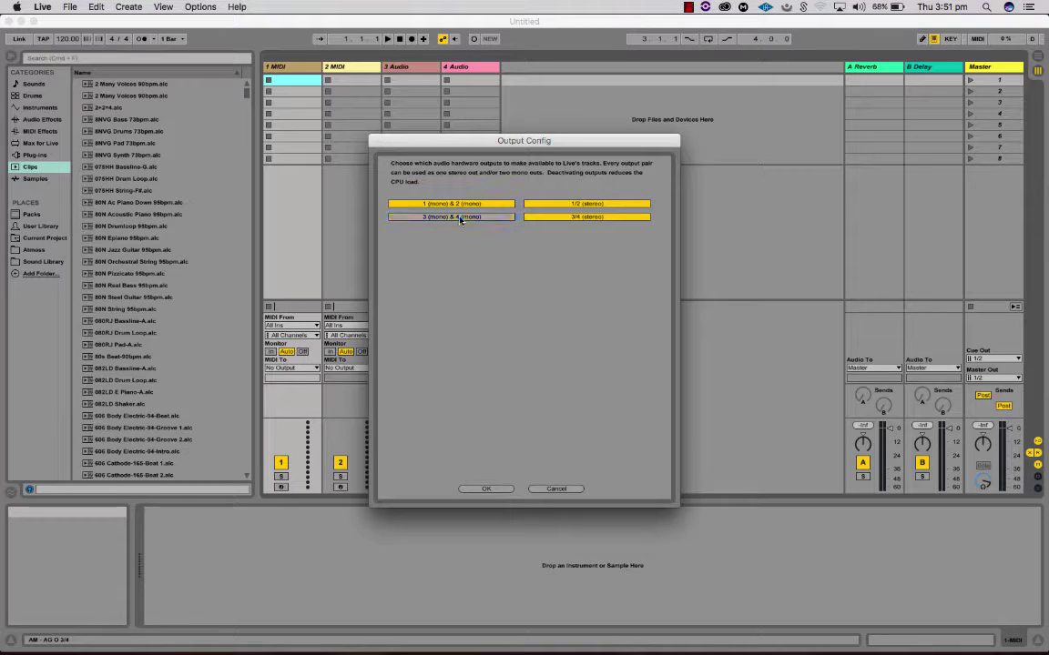
{"action": "left_click", "coordinate": [488, 489]}
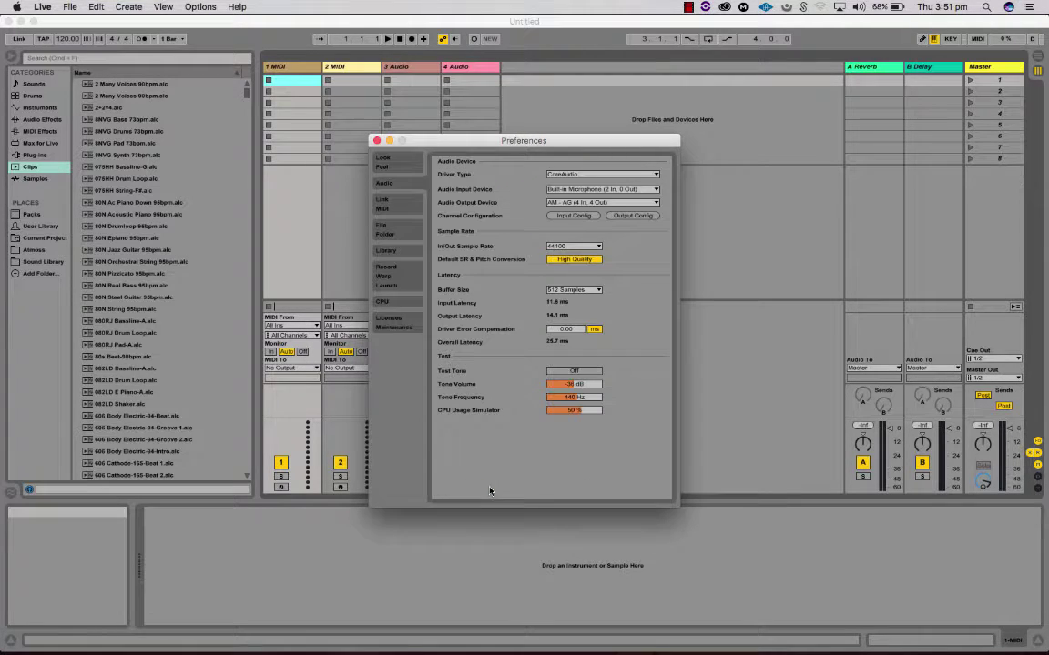
{"action": "left_click", "coordinate": [377, 141]}
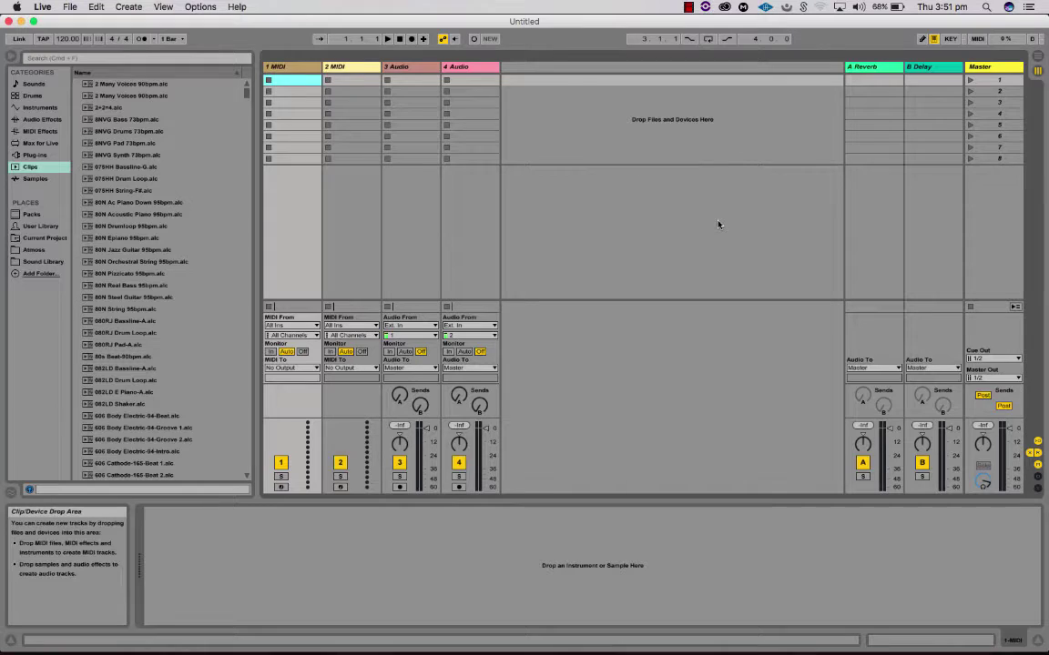
Route the master output to channels 3/4, switch soloing to Cue mode, and cue track 4.
{"action": "left_click", "coordinate": [994, 380]}
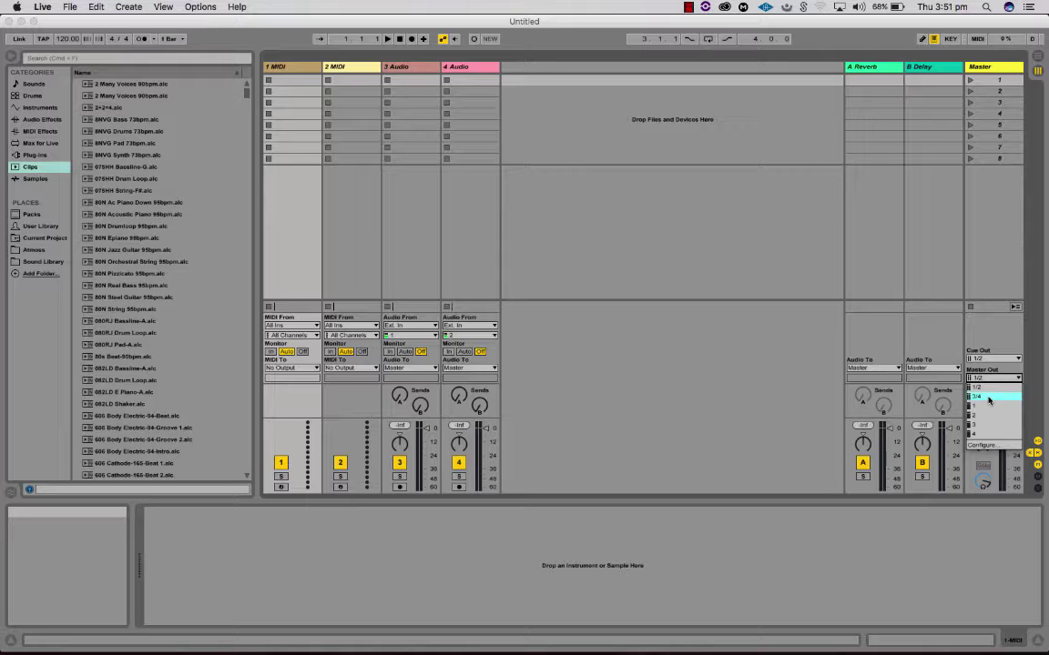
{"action": "left_click", "coordinate": [989, 398]}
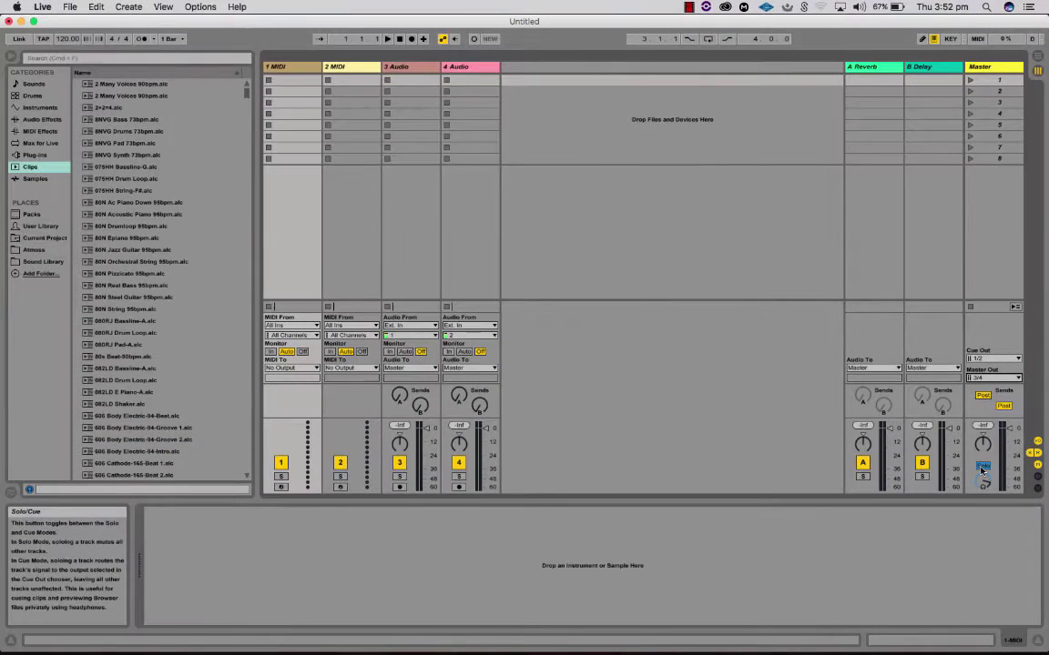
{"action": "left_click", "coordinate": [984, 468]}
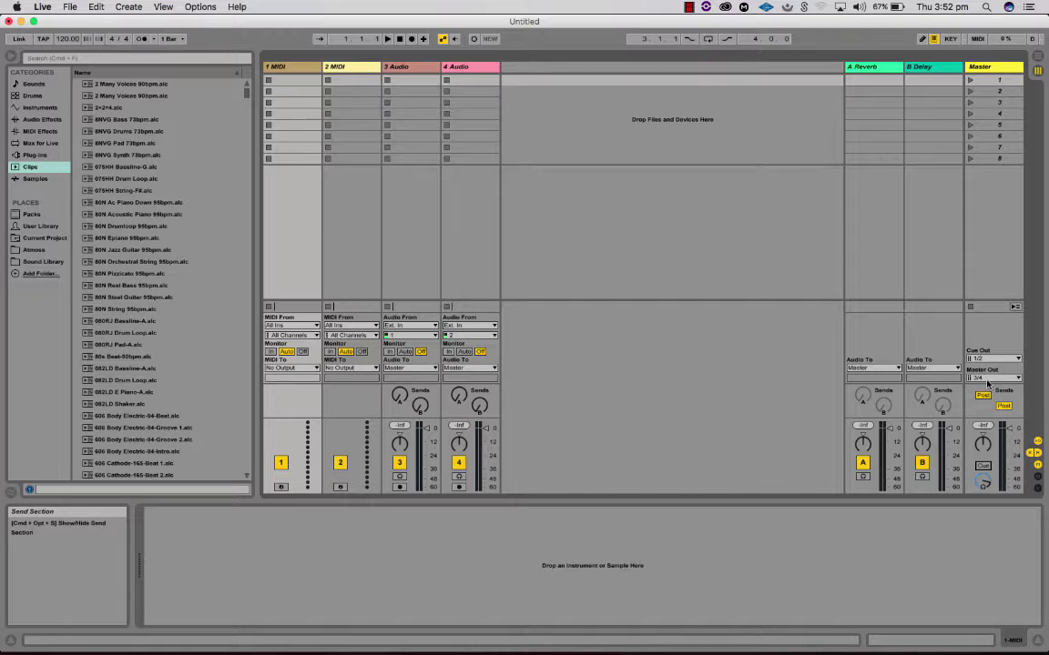
{"action": "left_click", "coordinate": [459, 476]}
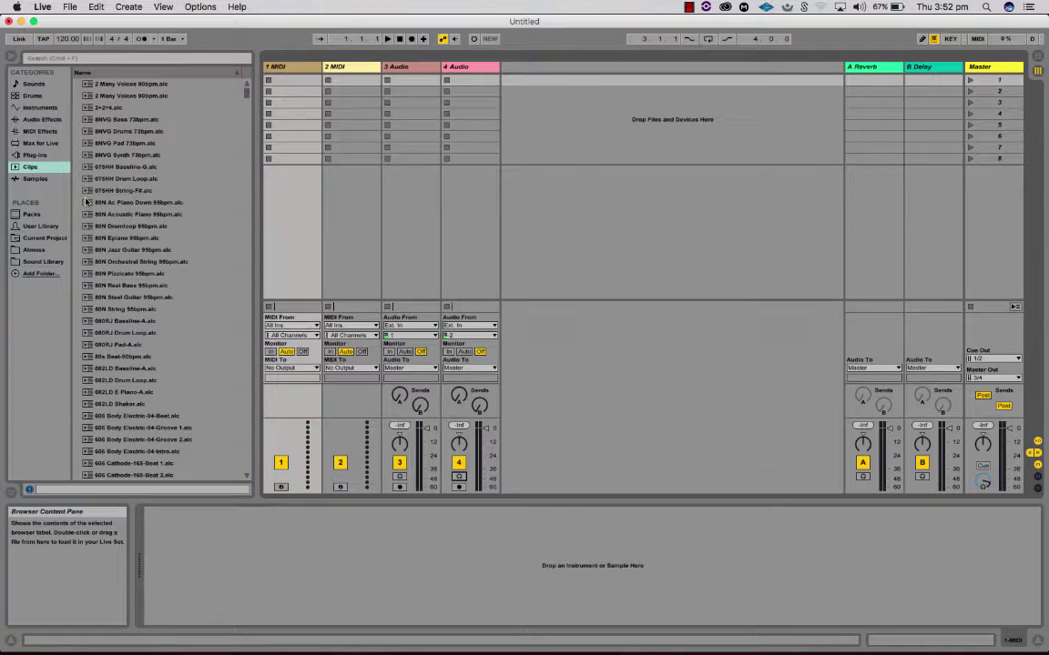
Put the 80N Jazz Guitar clip on track 3, load Operator onto track 1, and monitor track 4's input.
{"action": "left_click_drag", "start_coordinate": [87, 250], "coordinate": [401, 82]}
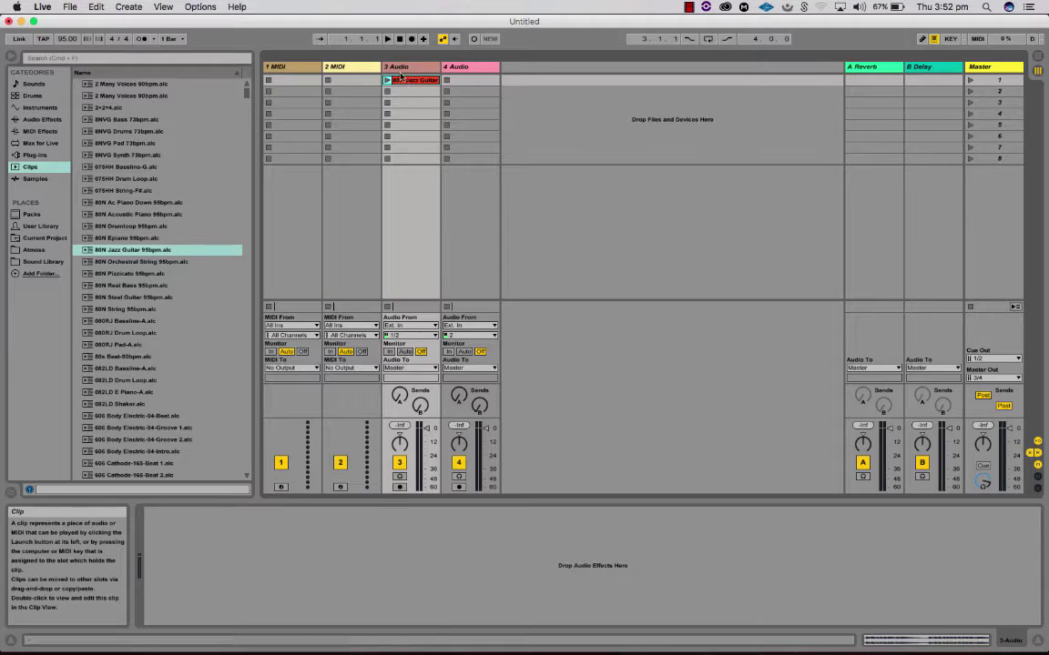
{"action": "left_click", "coordinate": [276, 66]}
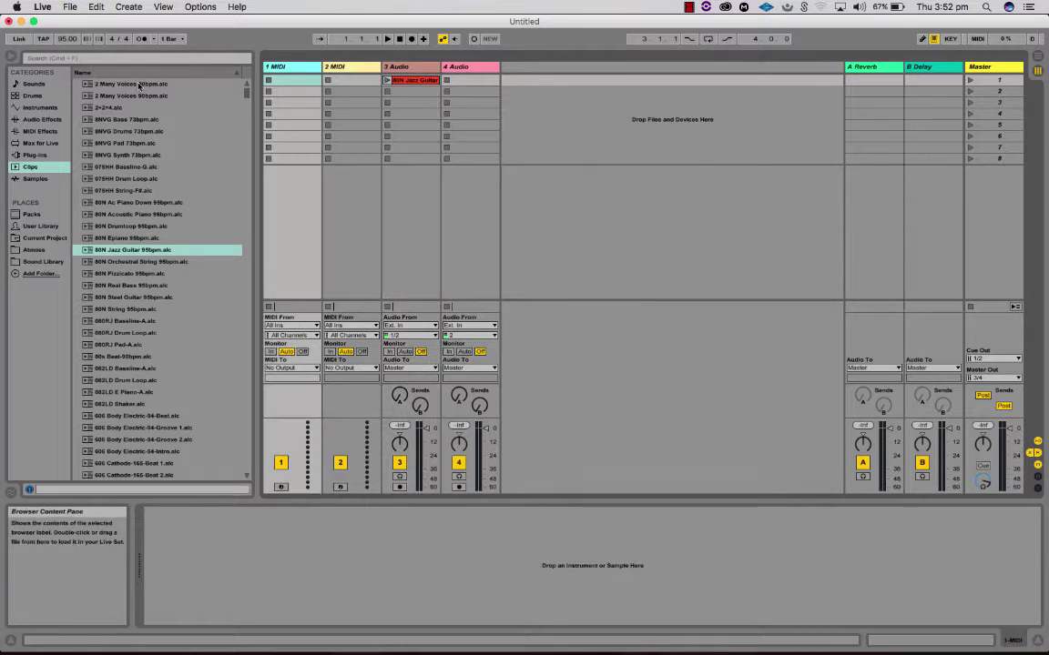
{"action": "left_click", "coordinate": [40, 107]}
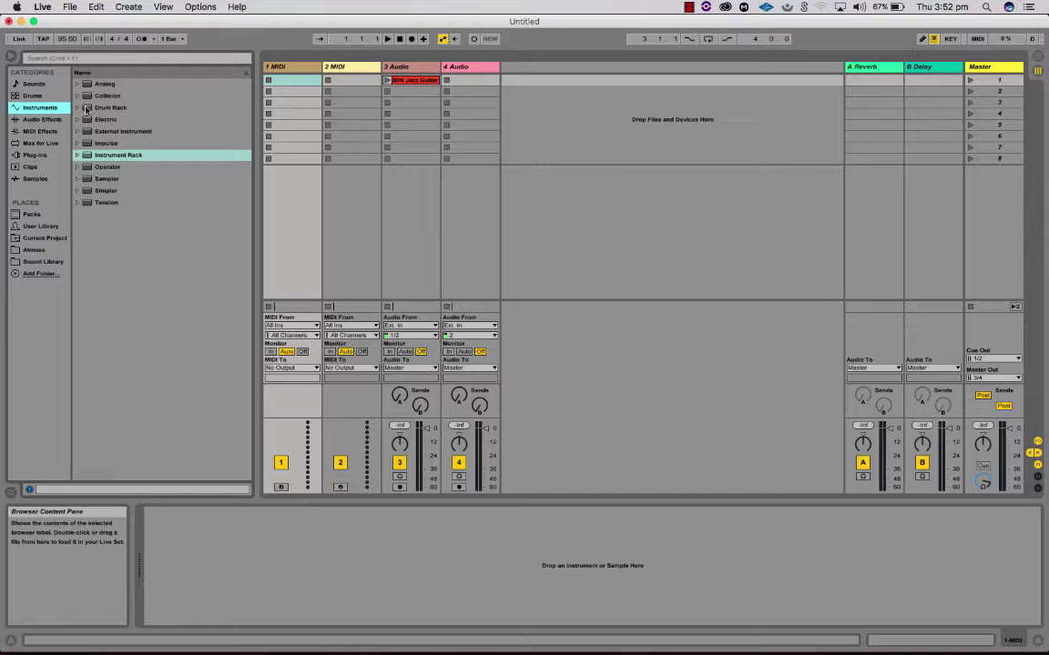
{"action": "left_click", "coordinate": [89, 166]}
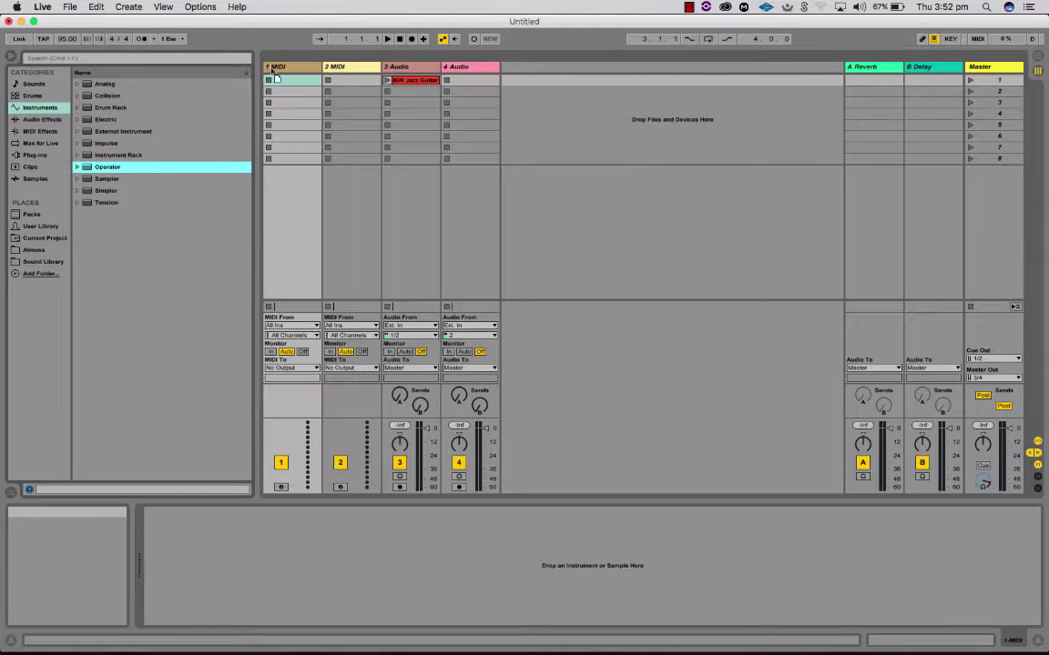
{"action": "left_click_drag", "start_coordinate": [273, 70], "coordinate": [264, 66]}
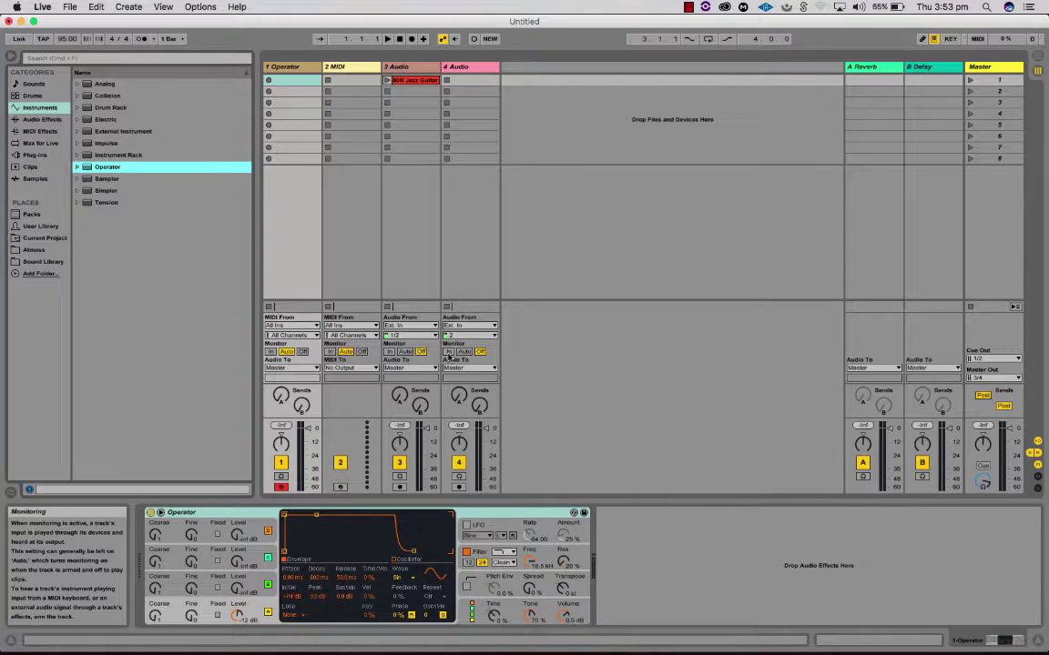
{"action": "left_click", "coordinate": [449, 352]}
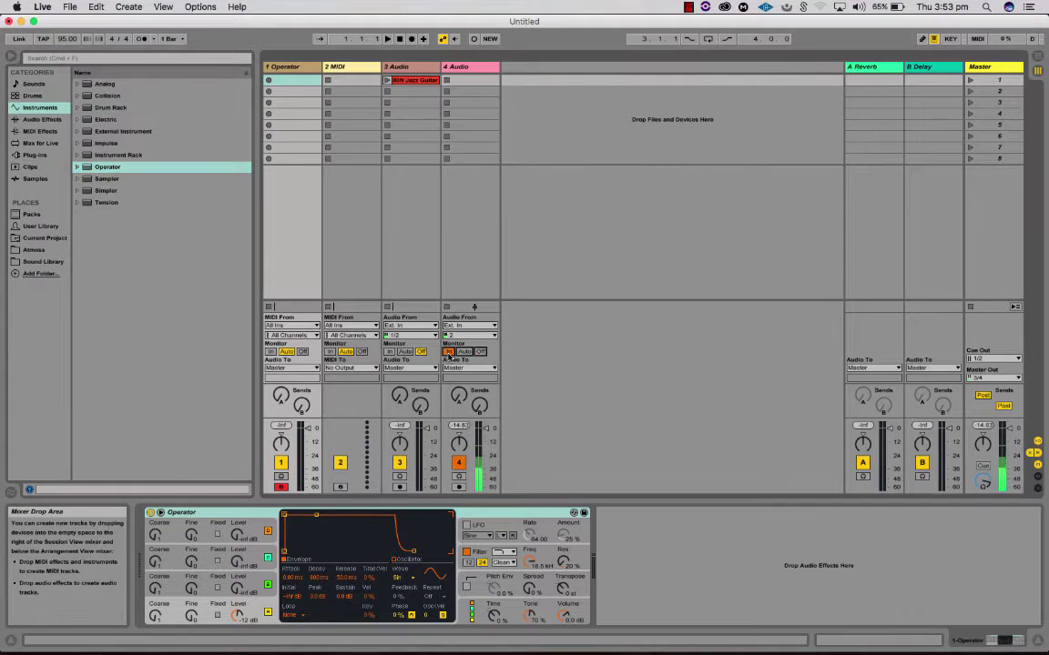
Play the Jazz Guitar clip and lower track 3's volume while checking it on the cue.
{"action": "left_click", "coordinate": [388, 80]}
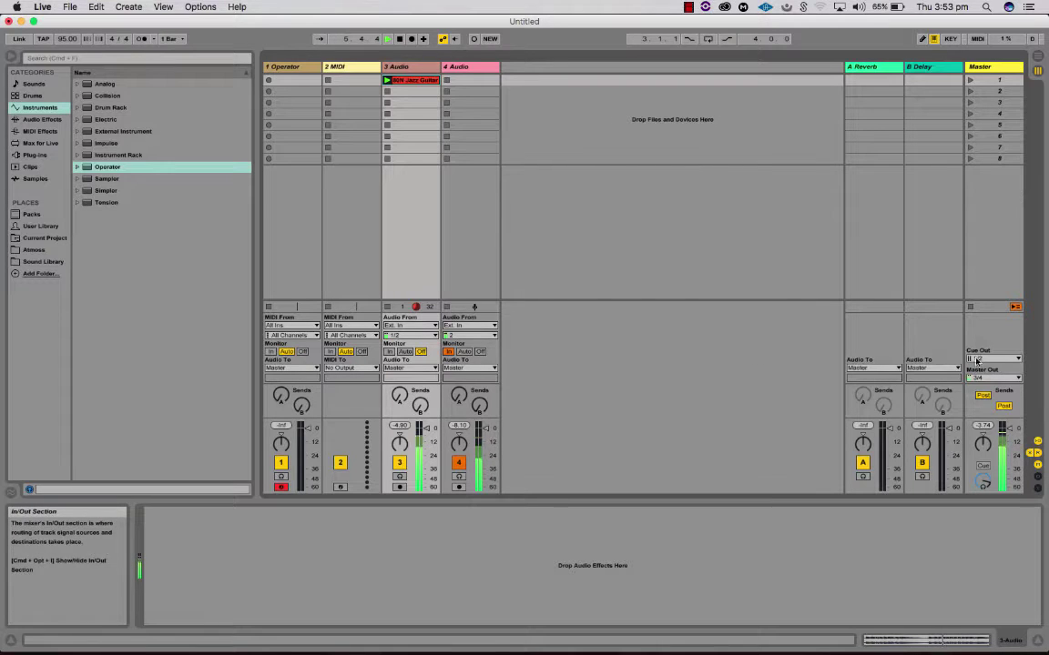
{"action": "left_click", "coordinate": [400, 477]}
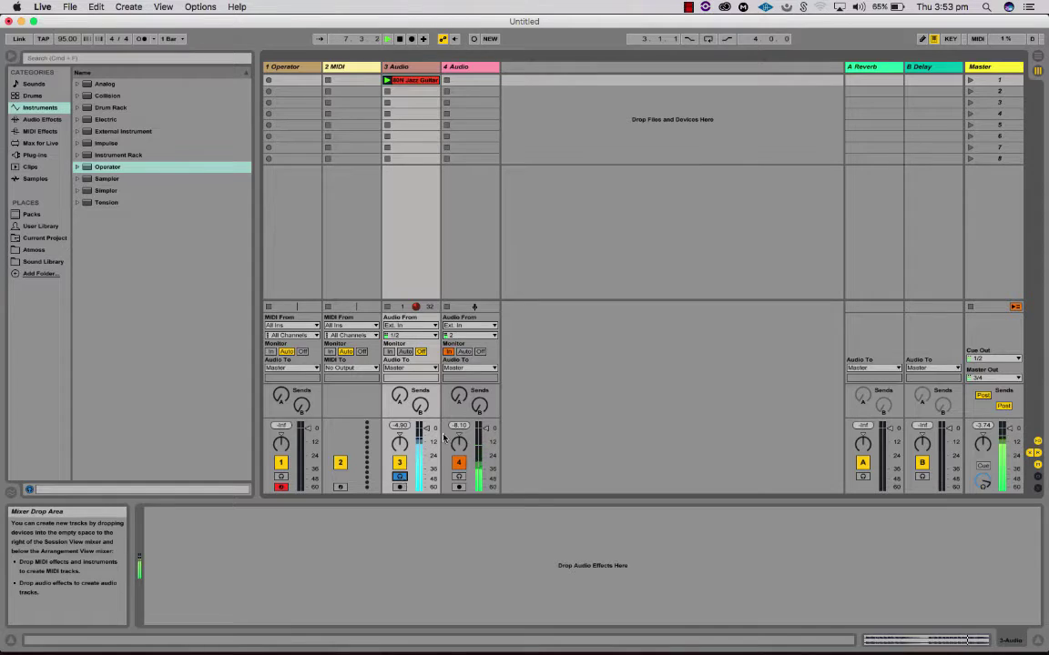
{"action": "left_click_drag", "start_coordinate": [427, 429], "coordinate": [426, 452]}
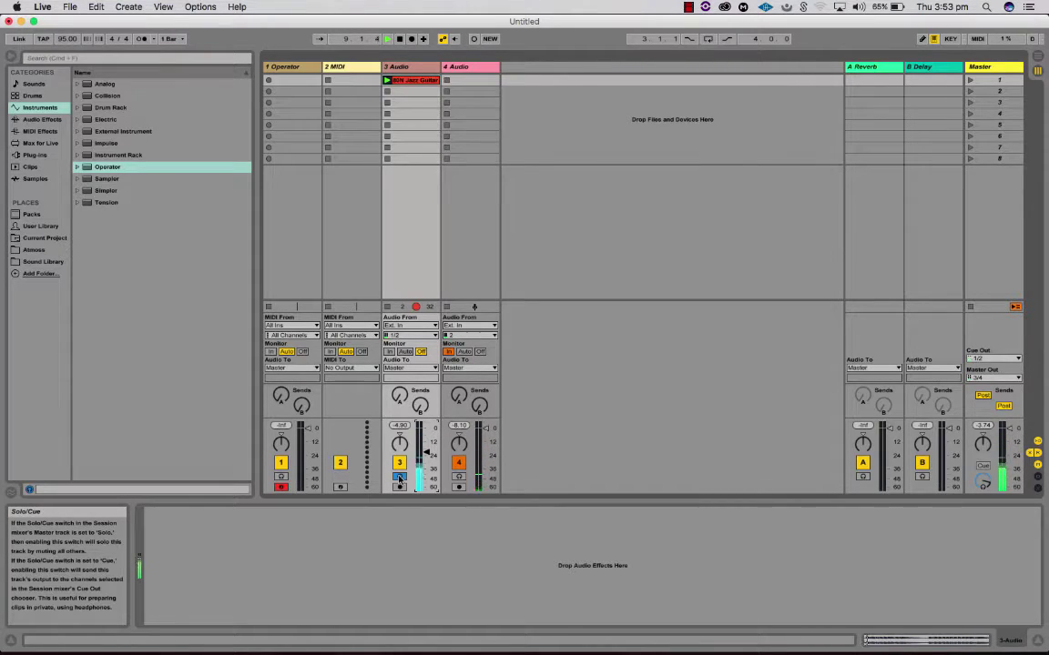
{"action": "left_click", "coordinate": [400, 477]}
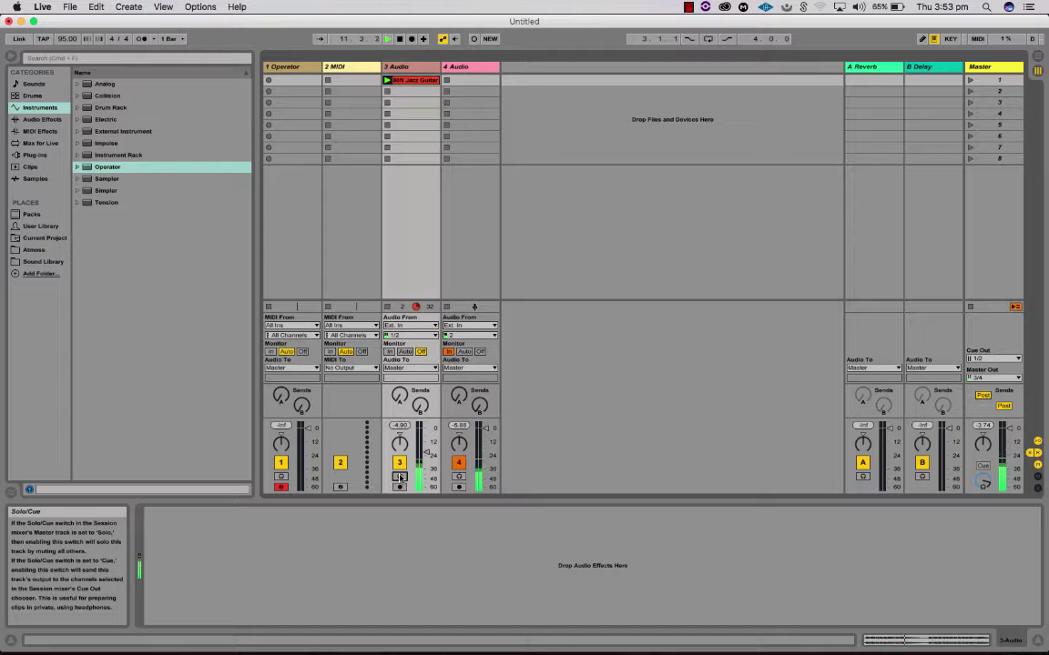
Cue the Operator track and lengthen its envelope release to 1.81 s.
{"action": "left_click", "coordinate": [267, 66]}
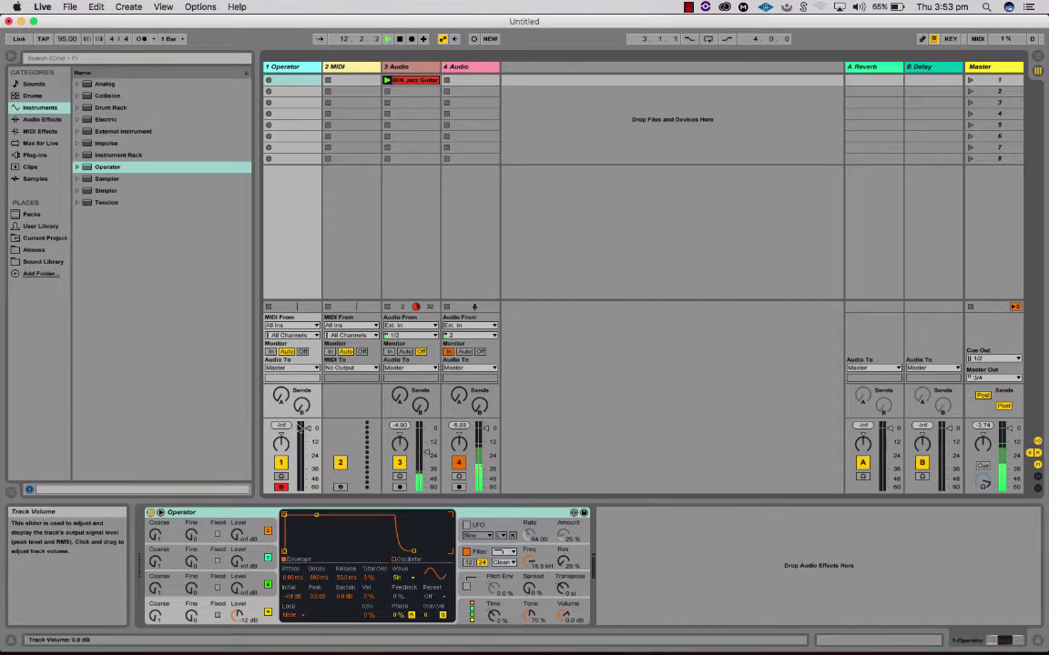
{"action": "left_click", "coordinate": [281, 476]}
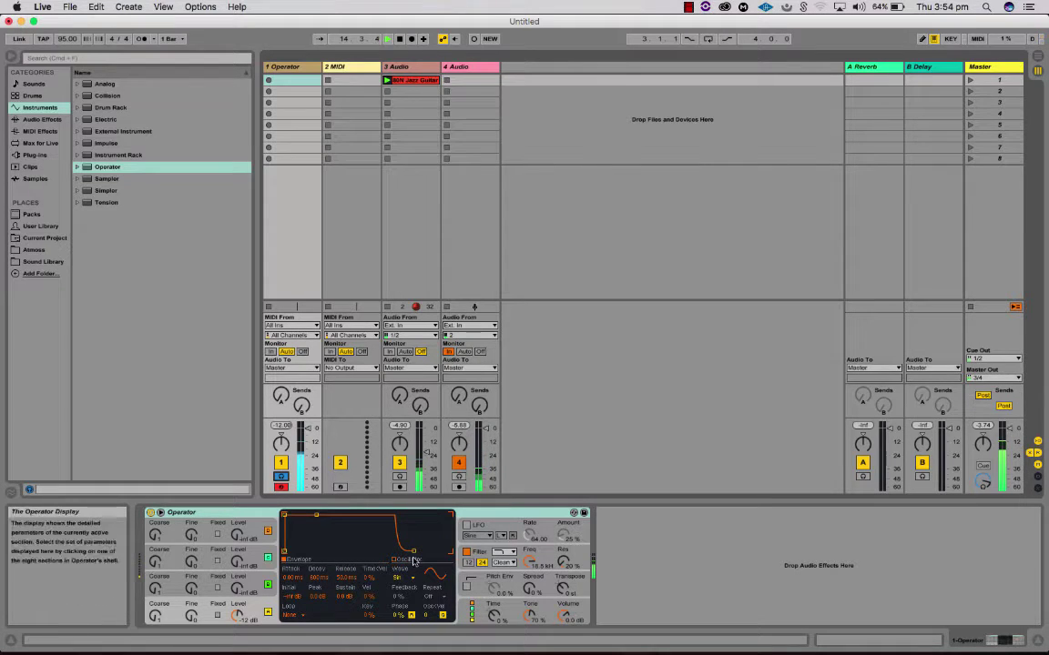
{"action": "left_click_drag", "start_coordinate": [414, 552], "coordinate": [433, 555]}
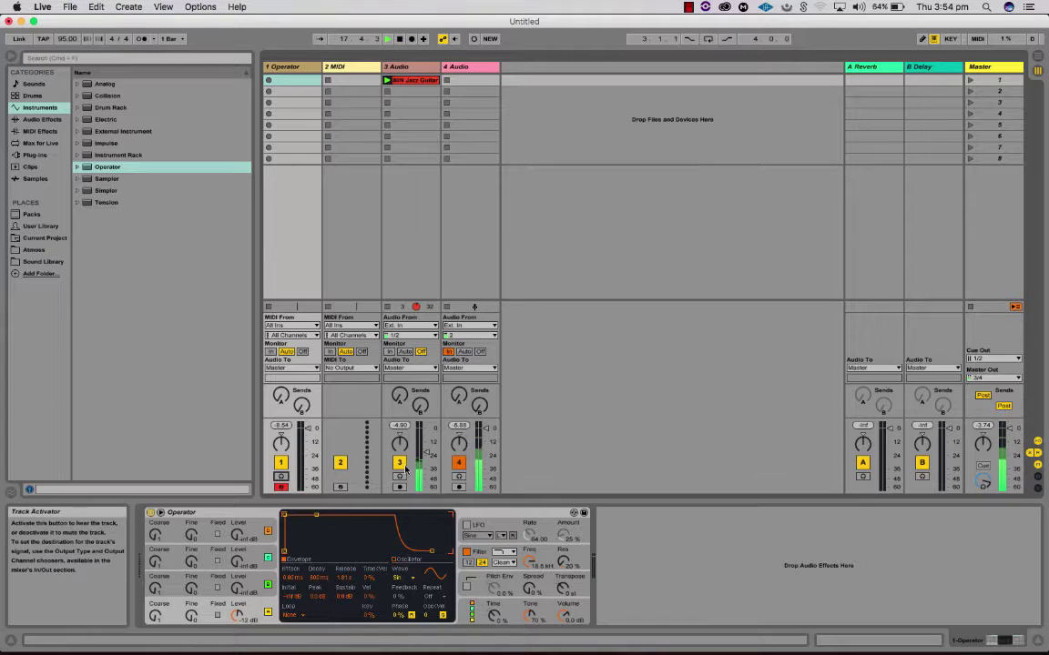
Enable track 4's cue button so it also plays in the headphones.
{"action": "left_click", "coordinate": [458, 477]}
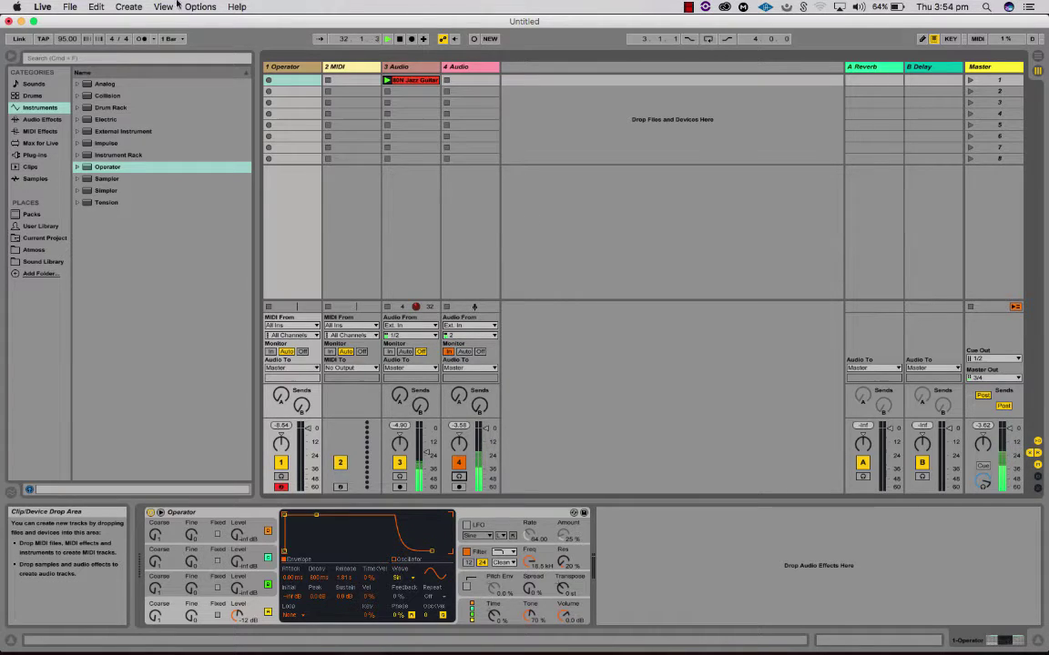
{"action": "left_click", "coordinate": [43, 8]}
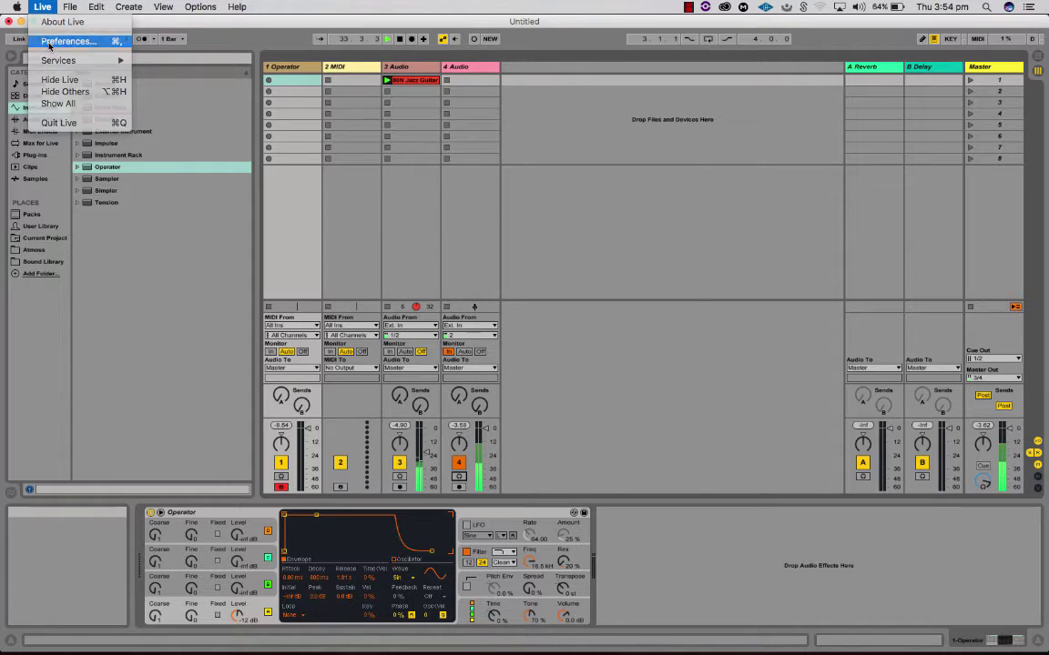
{"action": "left_click", "coordinate": [50, 42]}
{"action": "left_click", "coordinate": [584, 202]}
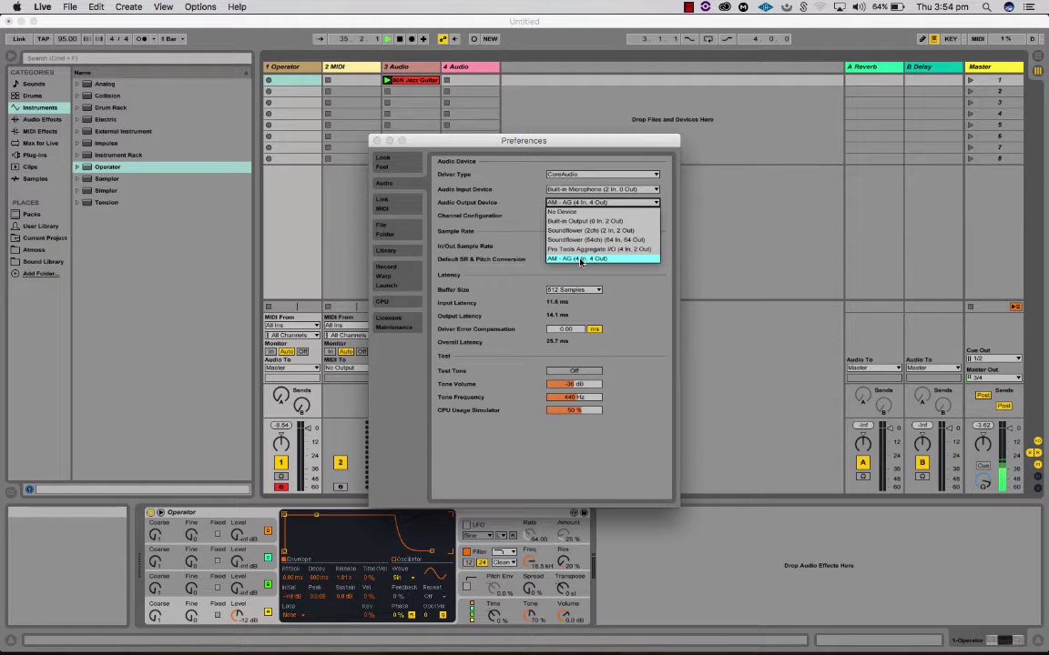
{"action": "left_click", "coordinate": [377, 140]}
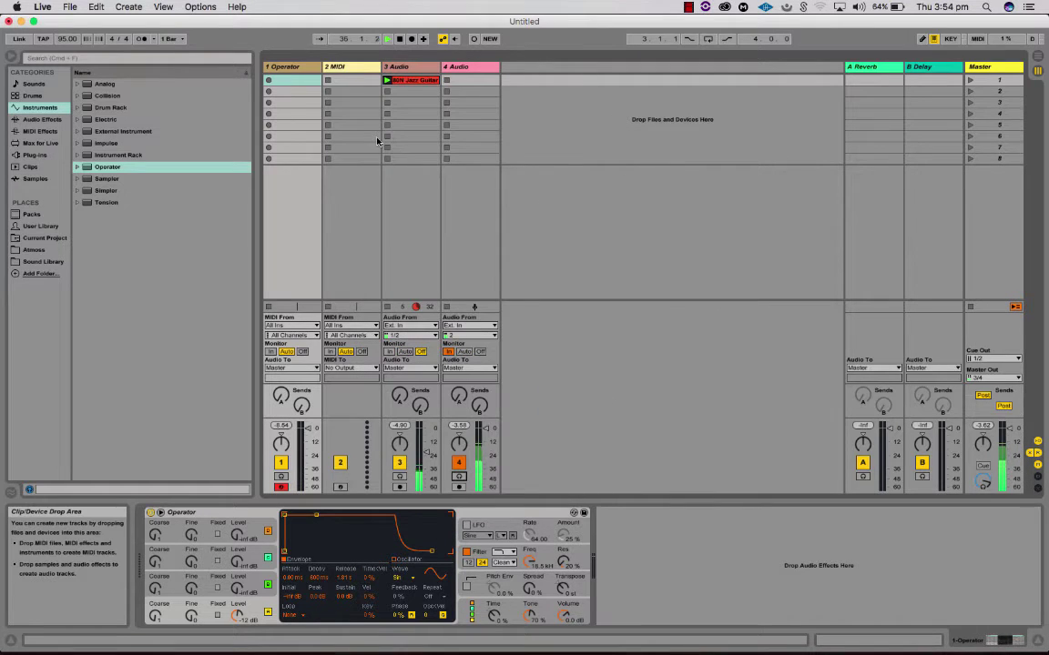